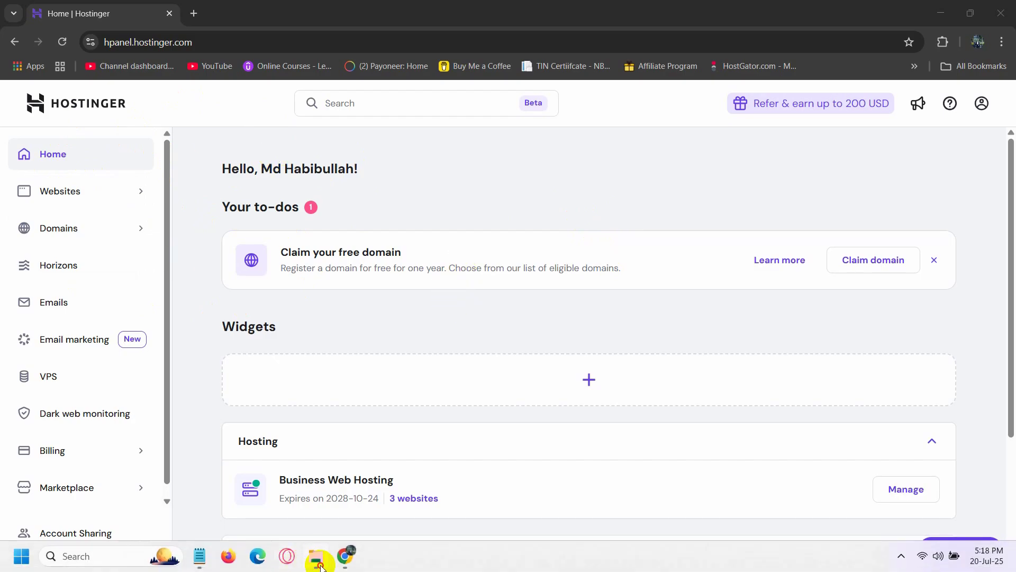
In File Explorer, open the clinic-website-HTML folder on Local Disk (G:).
click(191, 152)
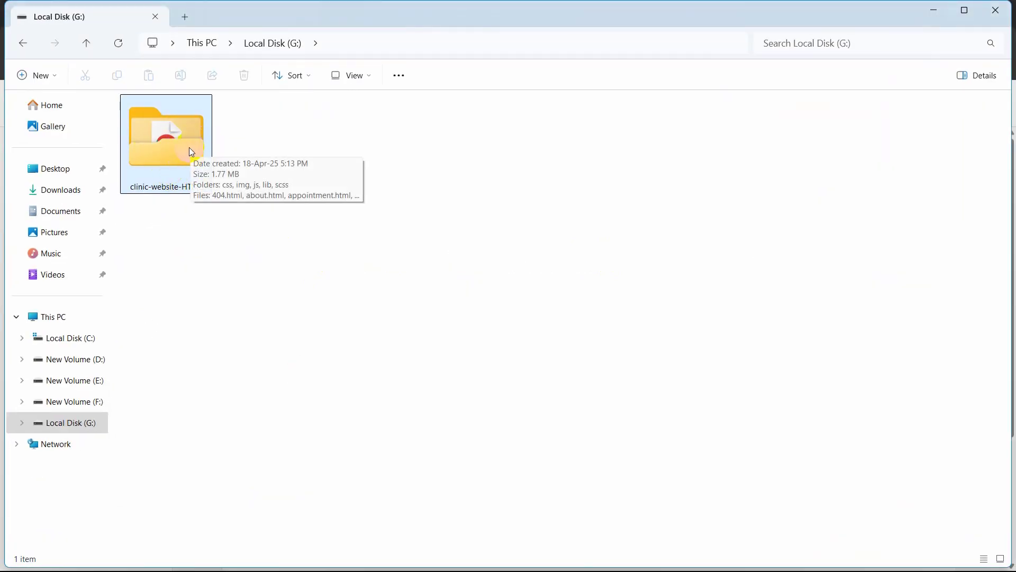
double_click(189, 147)
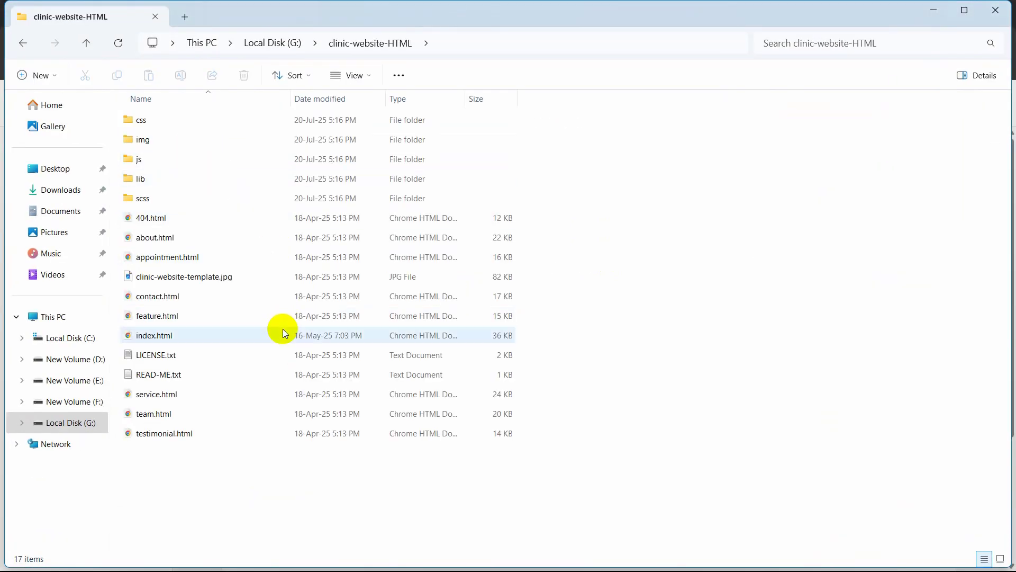
Preview index.html locally in Chrome, scroll through the Klinik page, then close the preview.
double_click(188, 336)
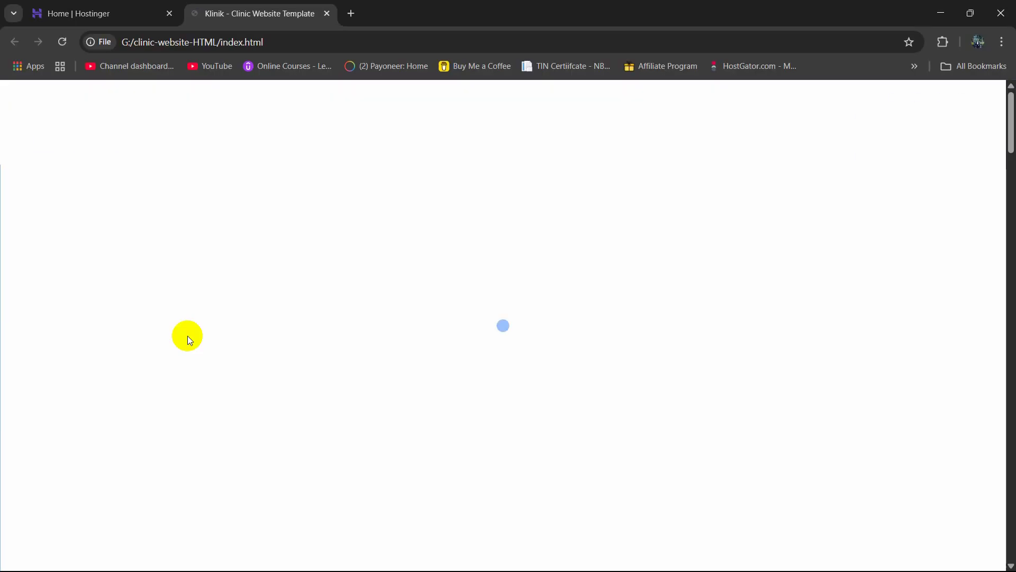
scroll(682, 335, down, 20)
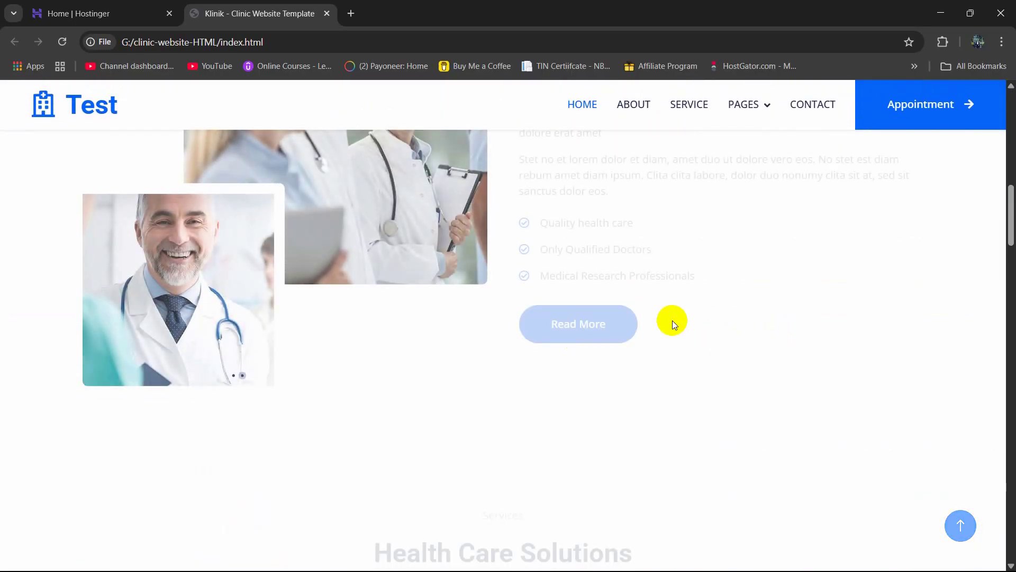
click(326, 14)
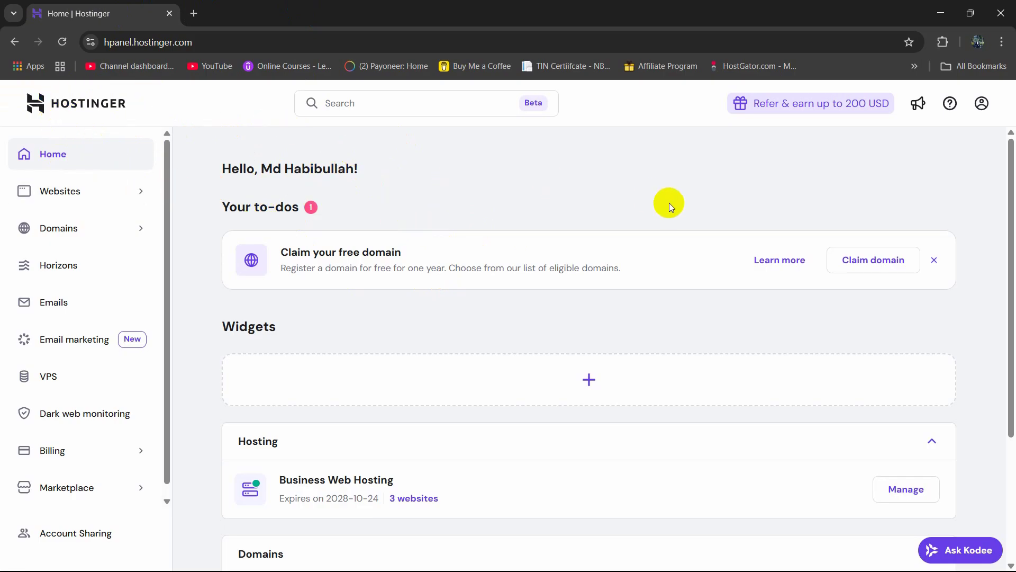
Open the management page for the srtcbd.com domain.
scroll(676, 207, down, 3)
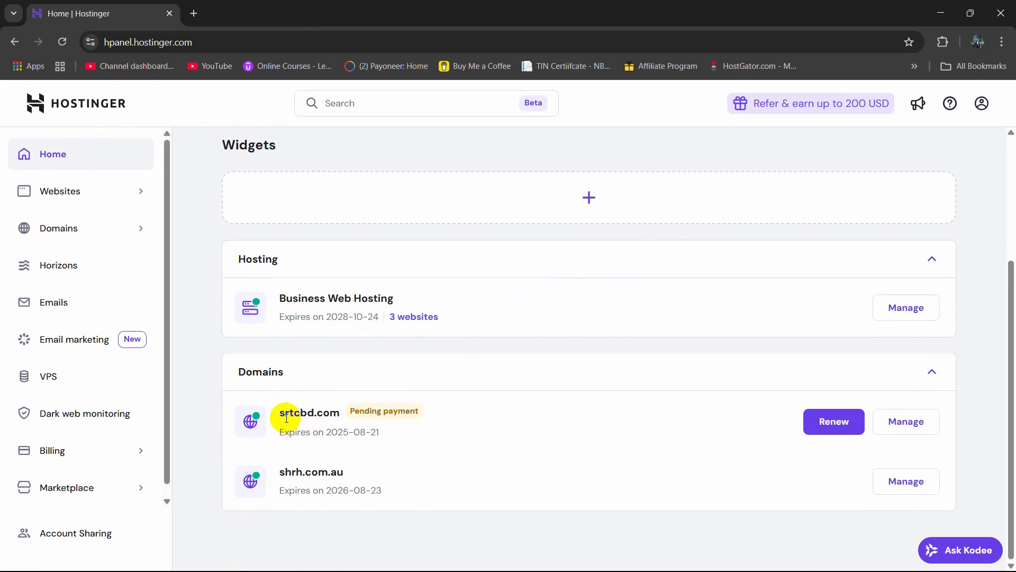
drag(281, 415, 314, 423)
click(210, 401)
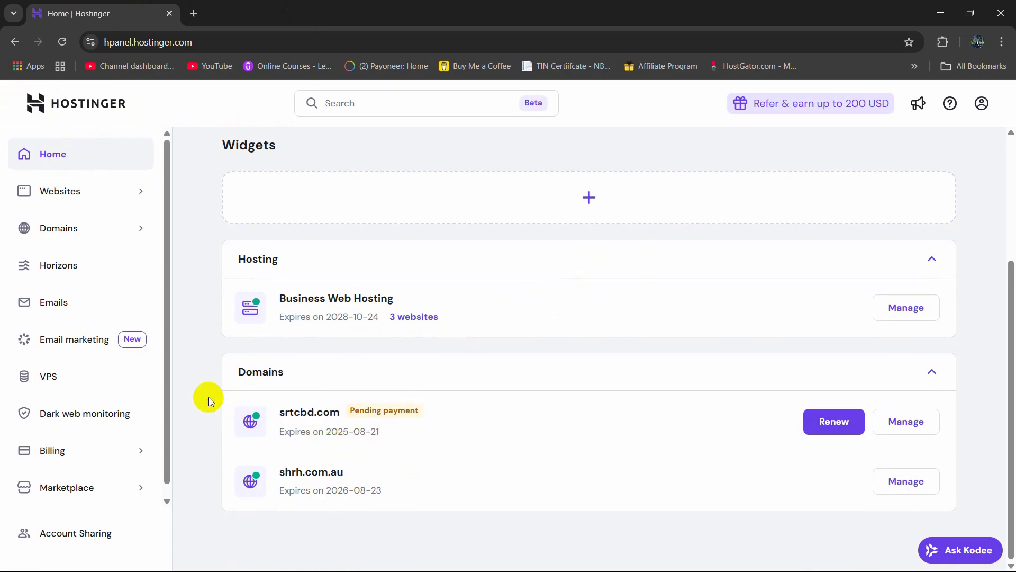
click(906, 422)
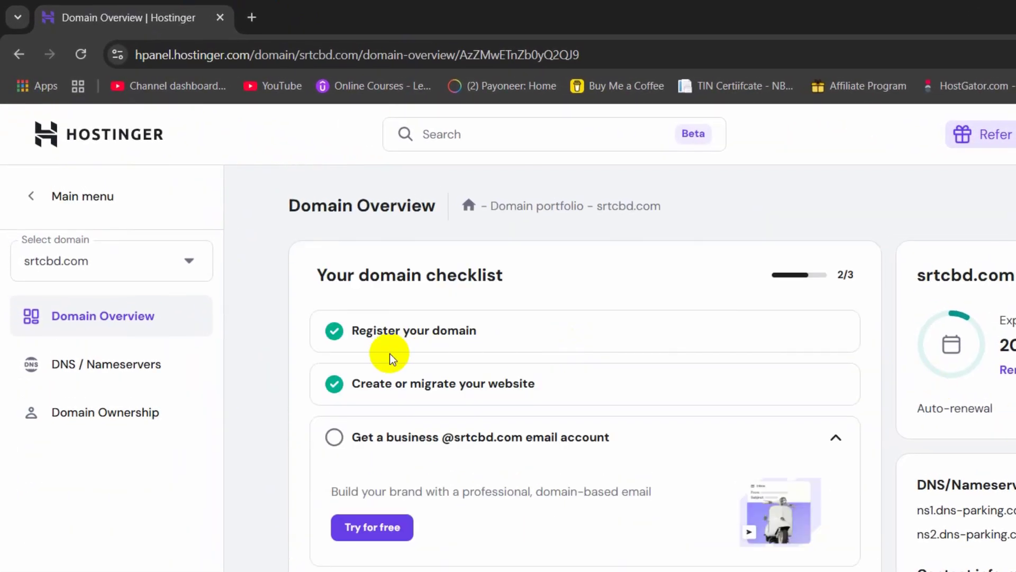
Go to the srtcbd.com website dashboard and launch its File Manager.
scroll(717, 291, down, 6)
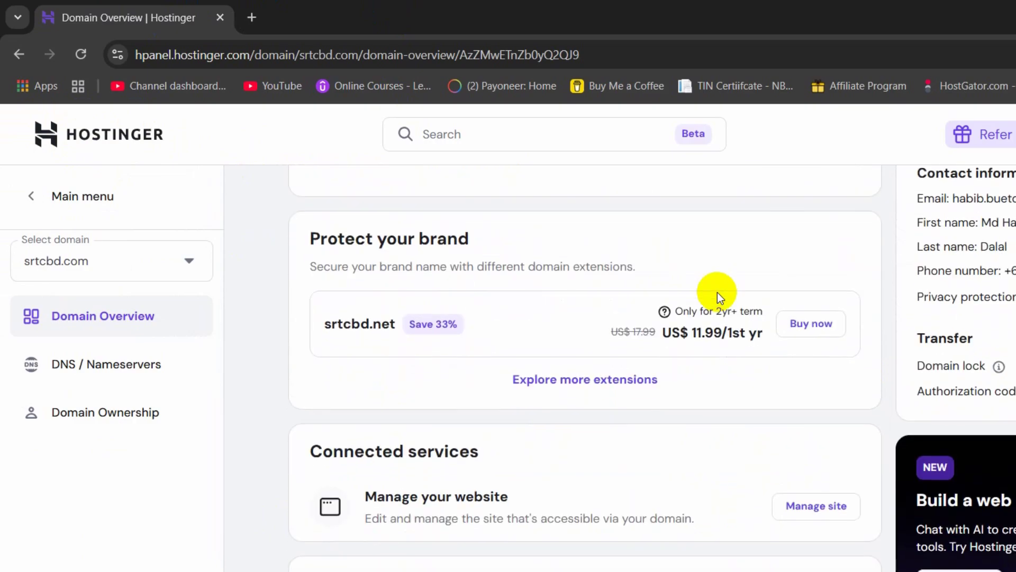
scroll(716, 292, down, 3)
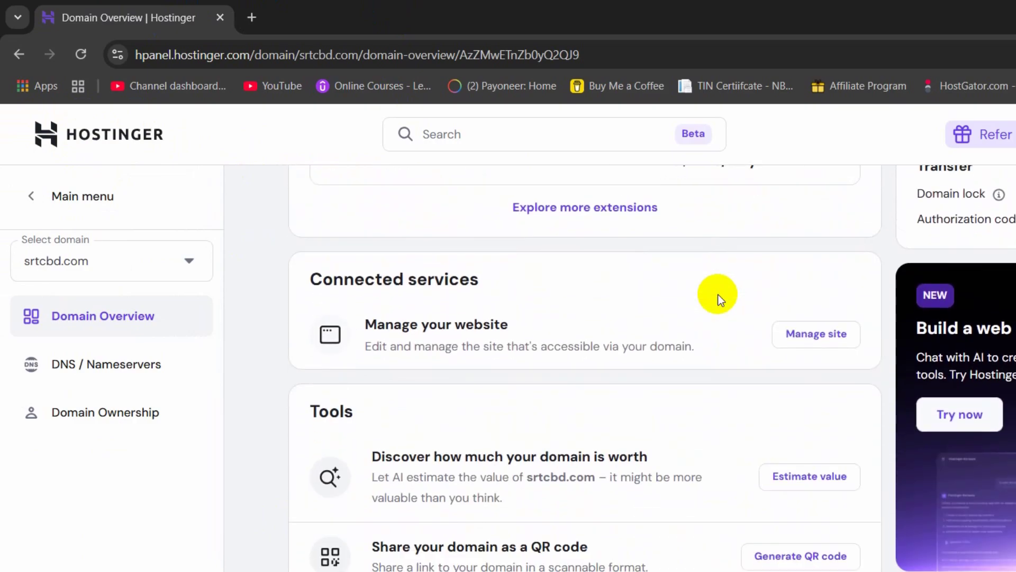
click(831, 341)
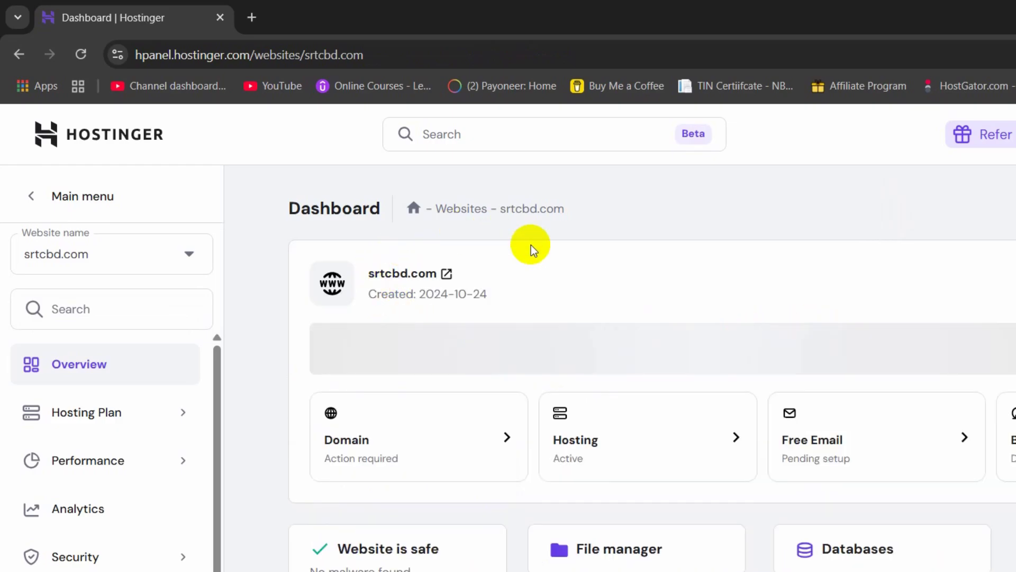
scroll(620, 328, down, 2)
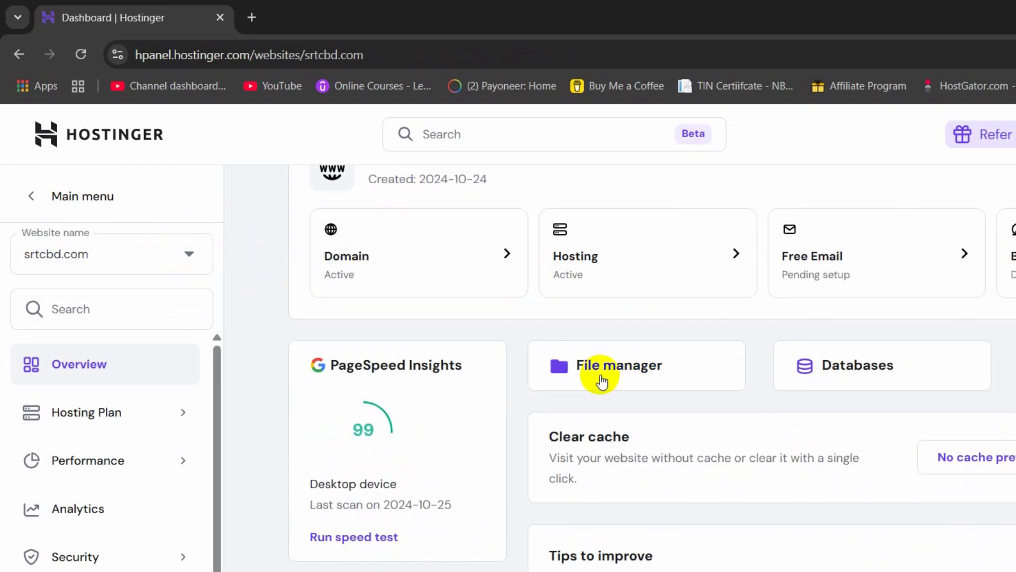
click(668, 363)
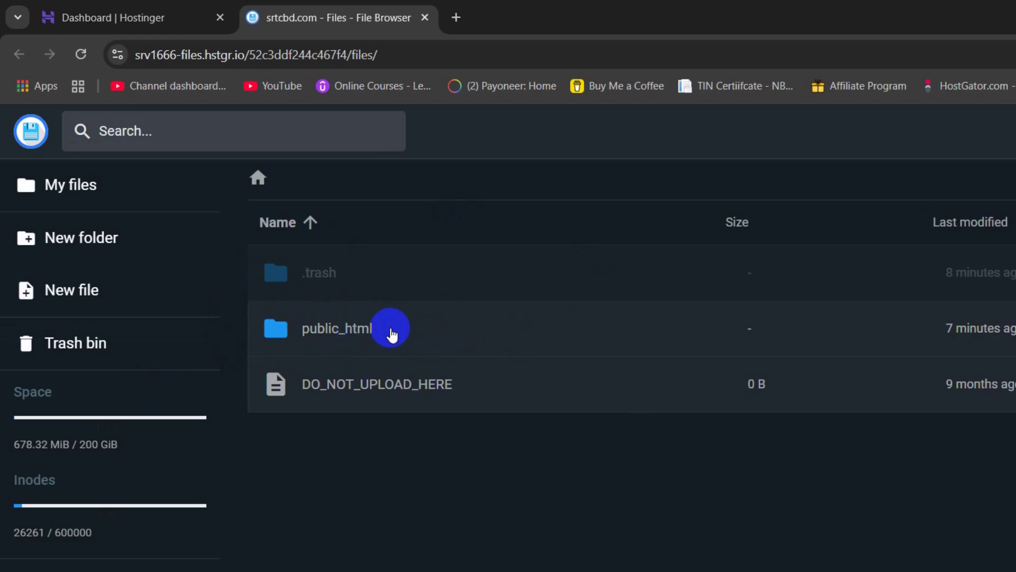
Open the public_html folder and confirm it contains no files.
double_click(390, 328)
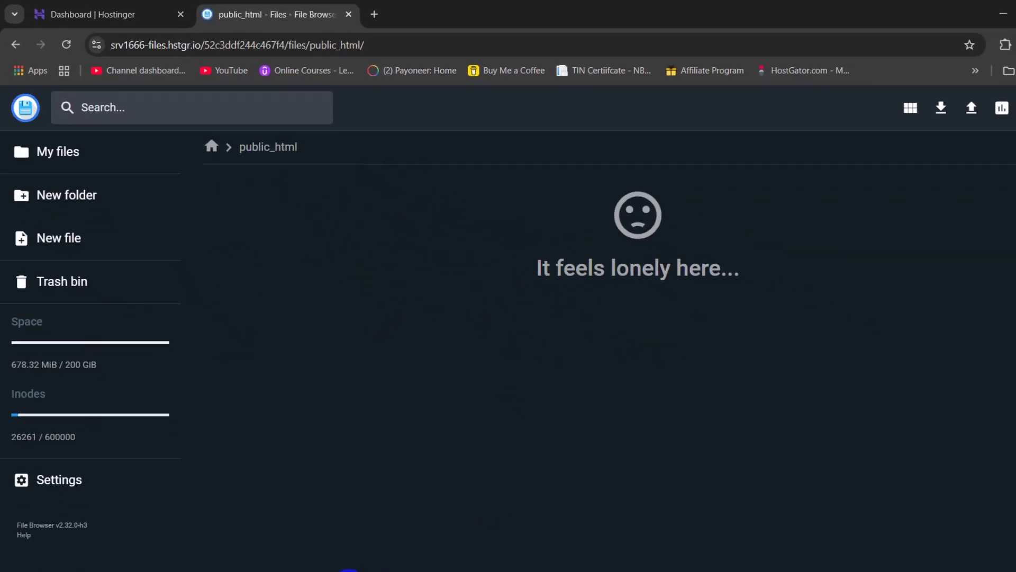
Compress the clinic-website-HTML folder on Local Disk (G:) into clinic-website-HTML.zip.
click(316, 562)
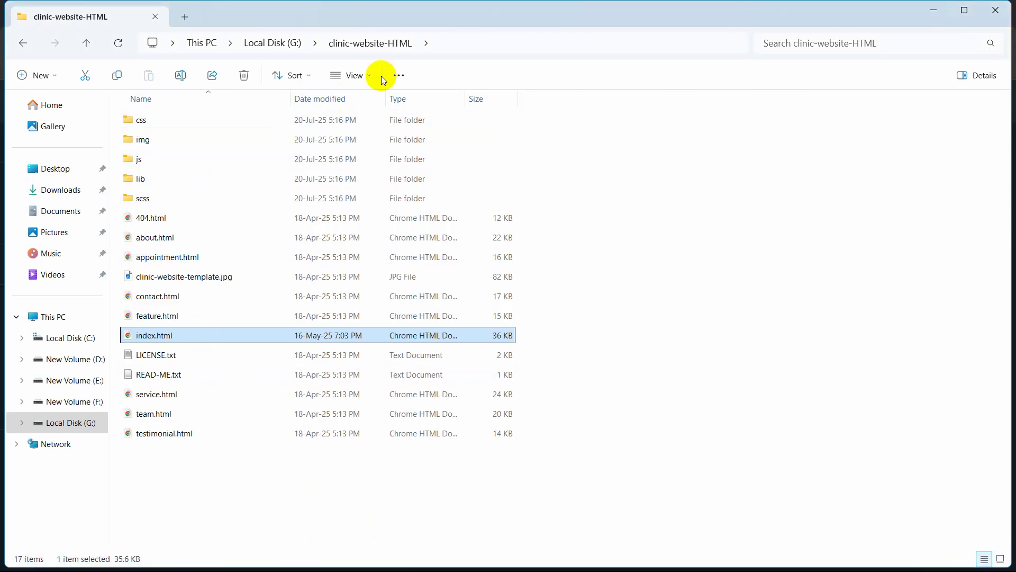
click(22, 49)
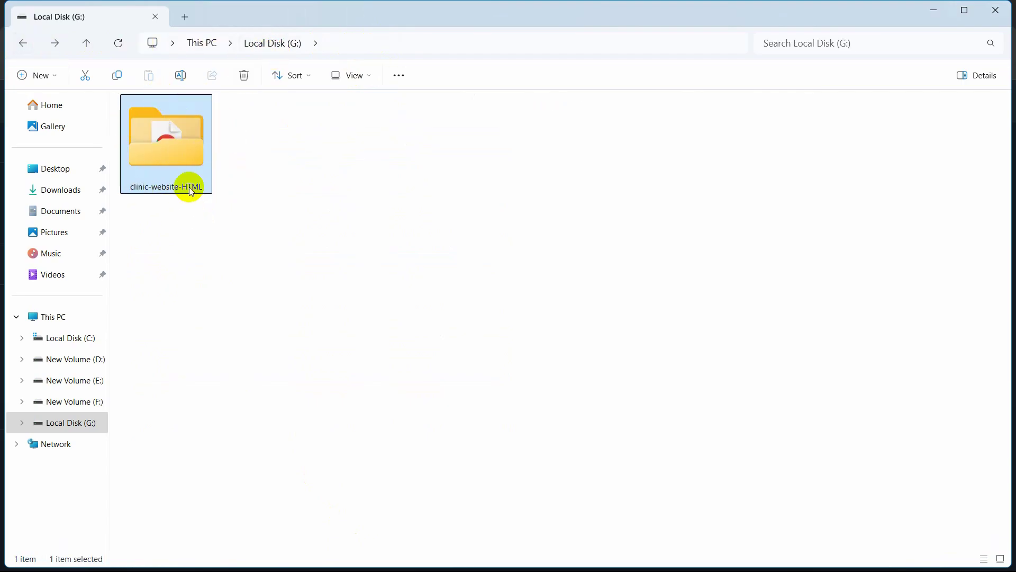
click(171, 197)
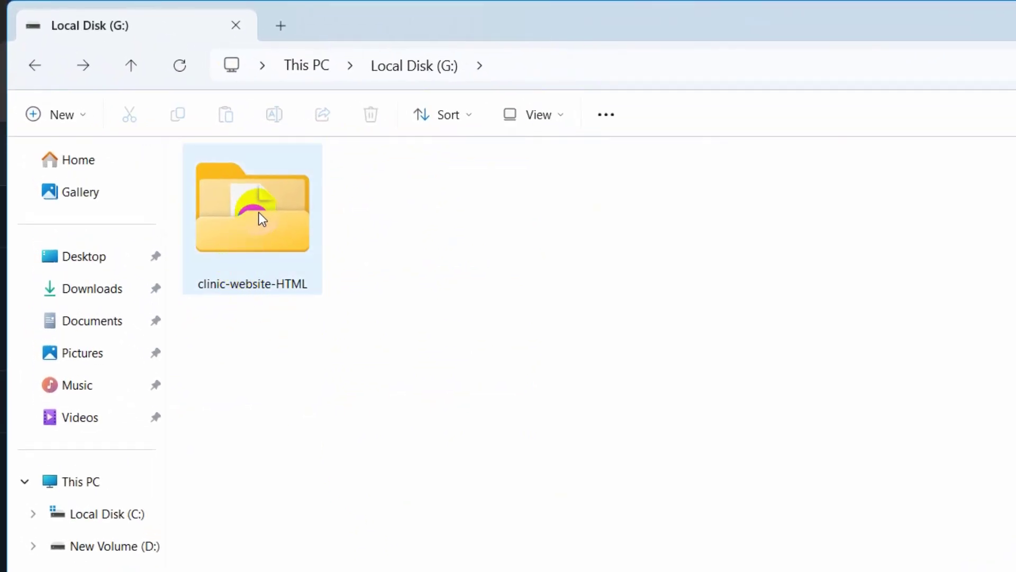
right_click(259, 214)
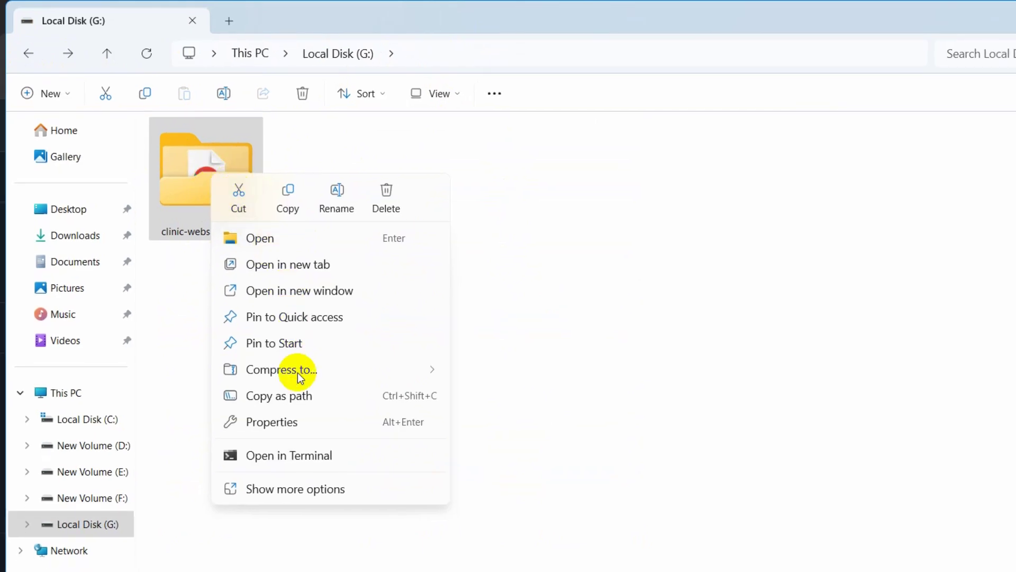
click(296, 488)
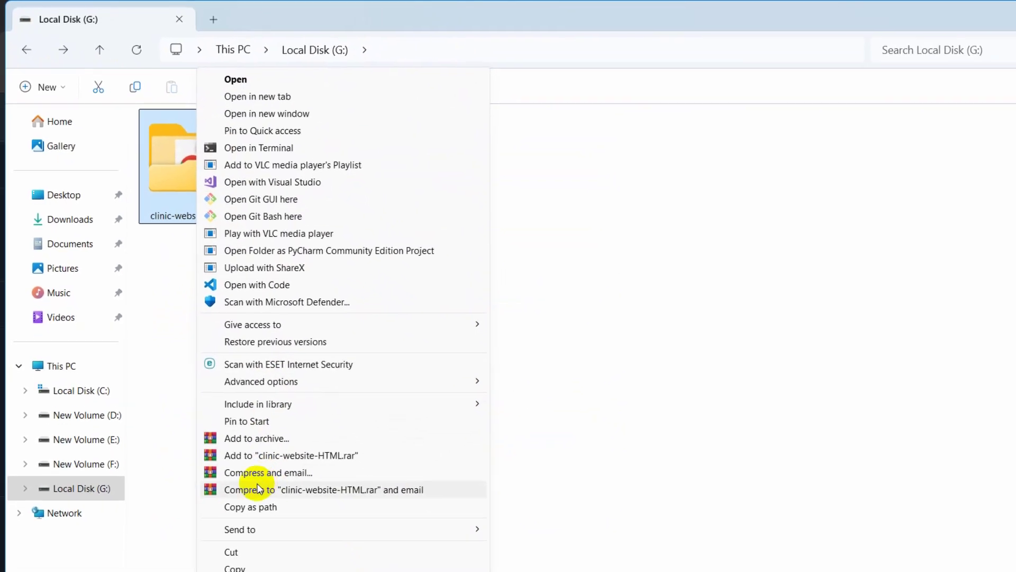
mouse_move(430, 508)
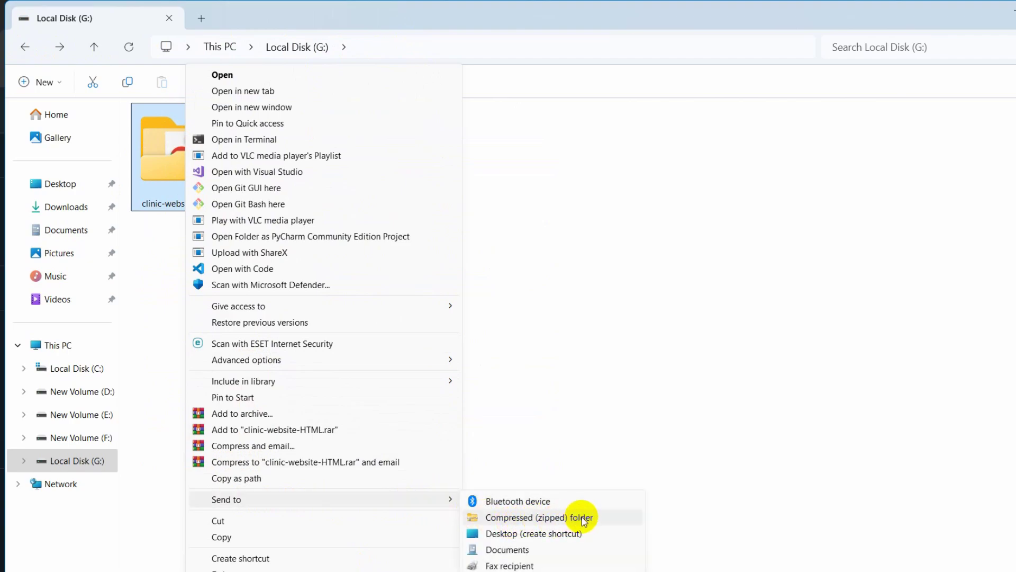
click(582, 517)
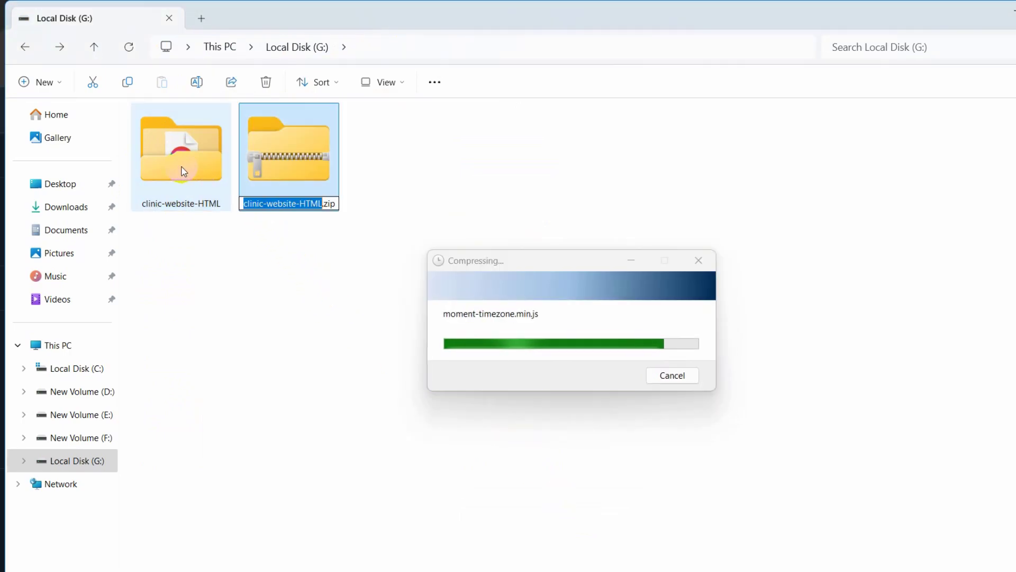
click(409, 161)
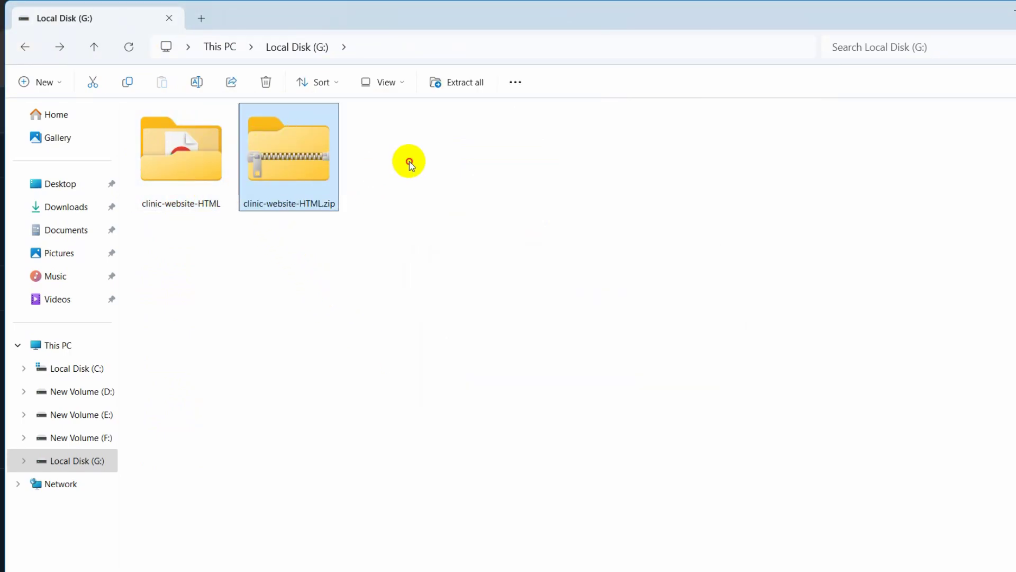
click(298, 175)
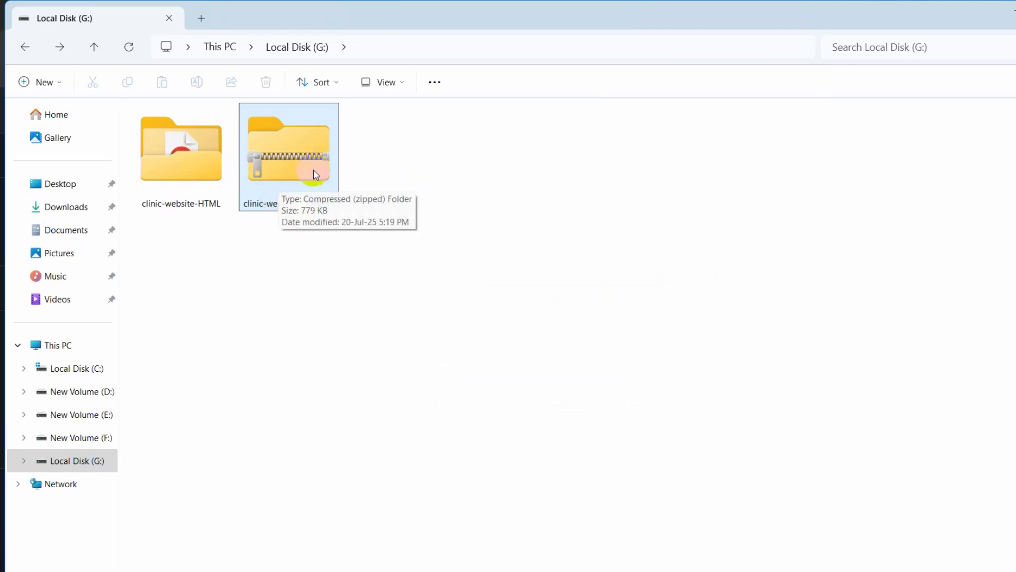
click(593, 333)
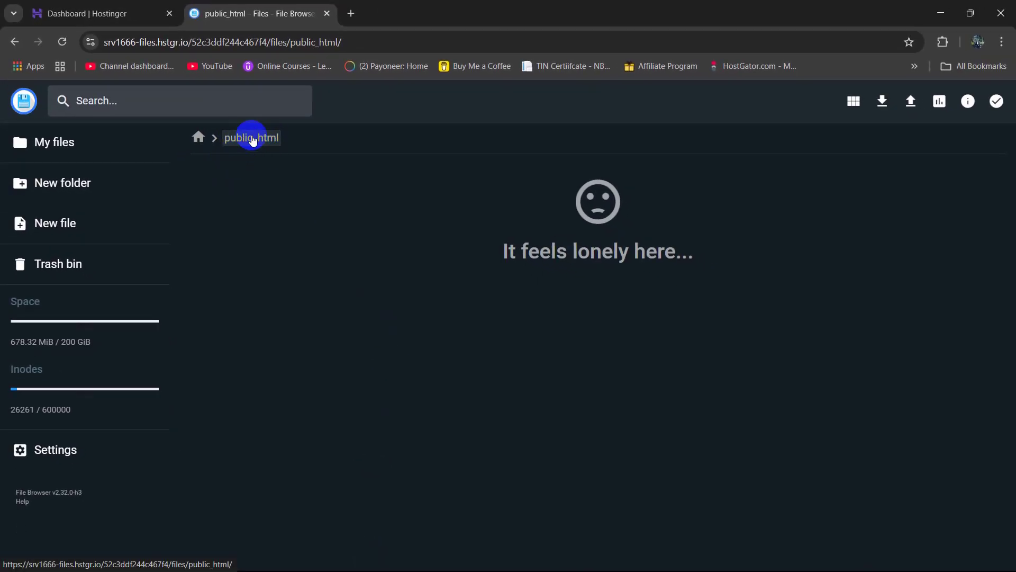
Upload clinic-website-HTML.zip from Local Disk (G:) into public_html.
click(911, 103)
click(450, 361)
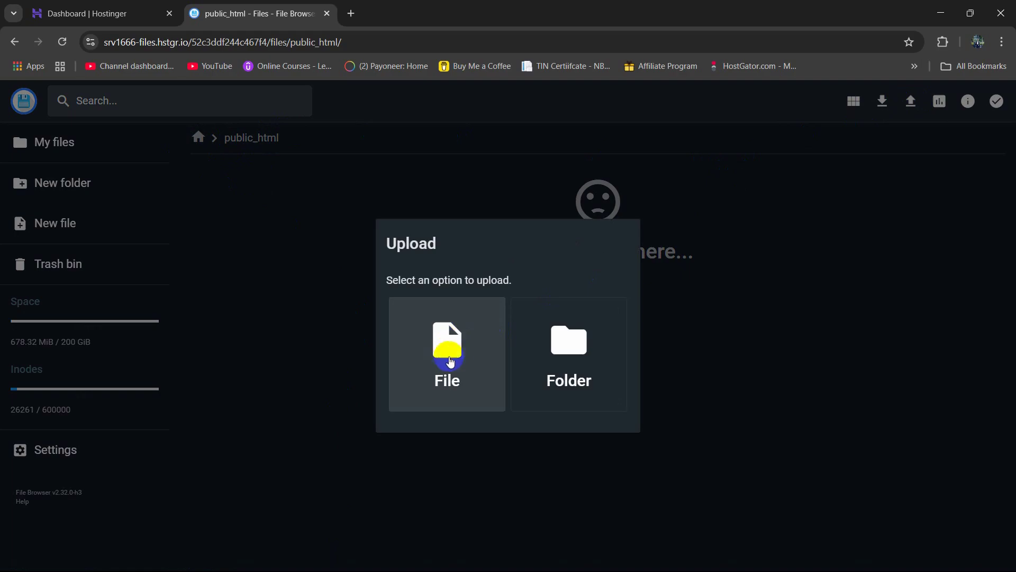
click(454, 343)
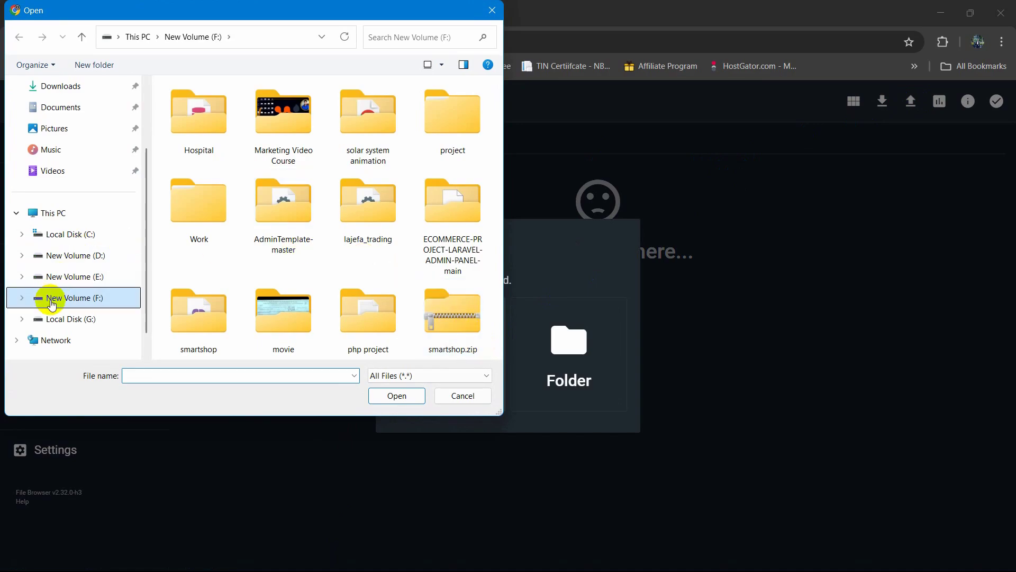
click(62, 319)
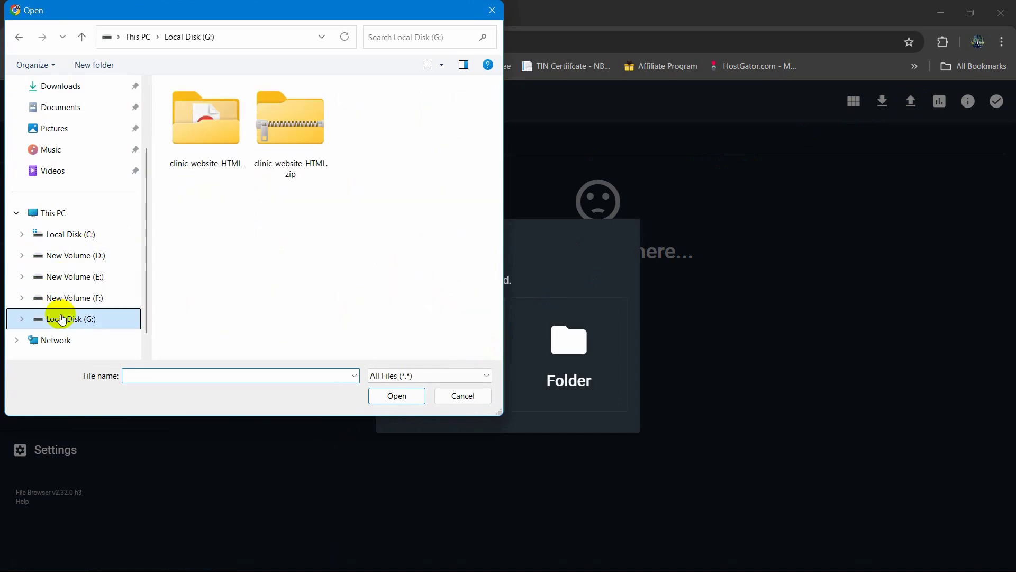
click(290, 133)
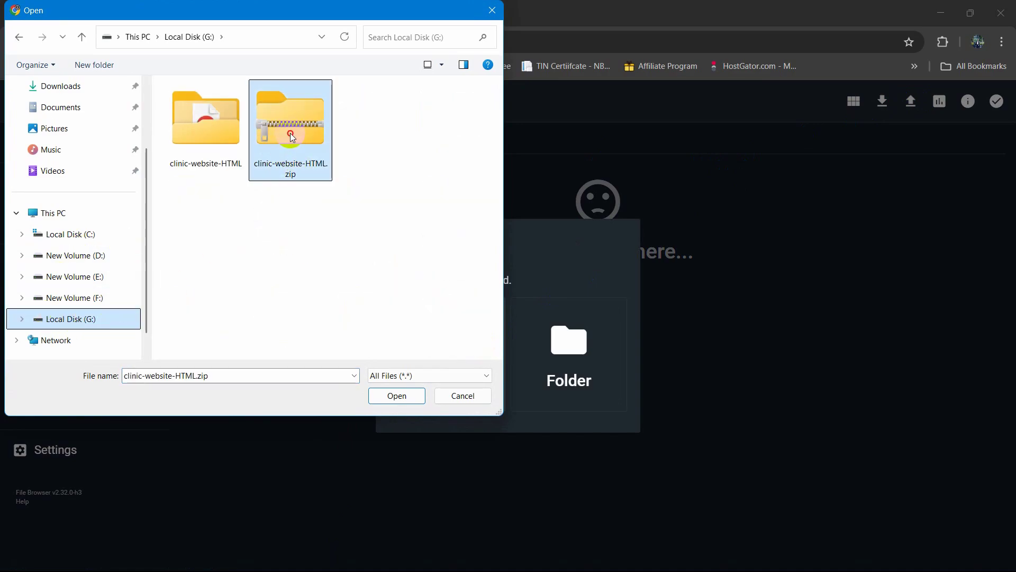
click(396, 395)
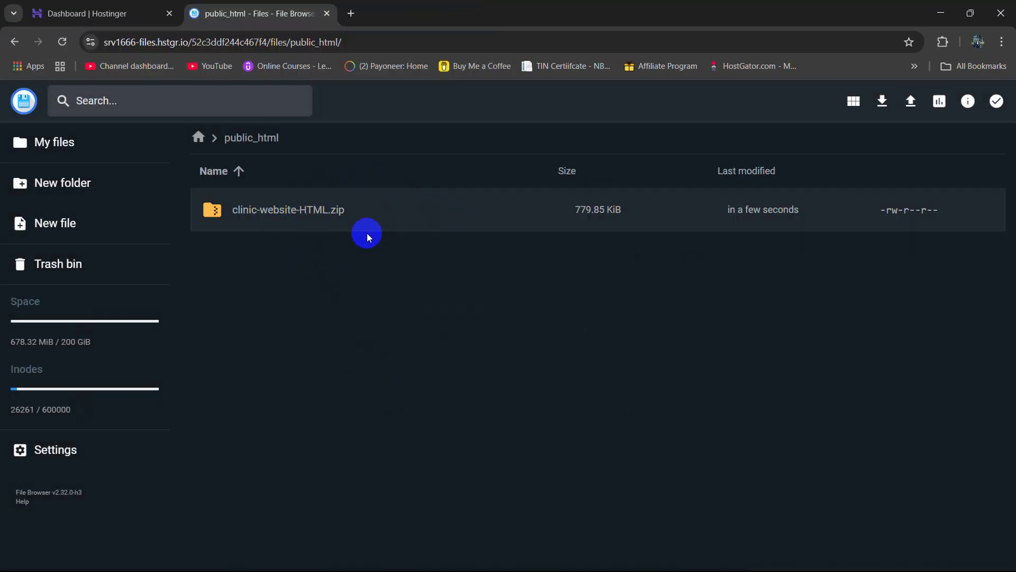
click(341, 214)
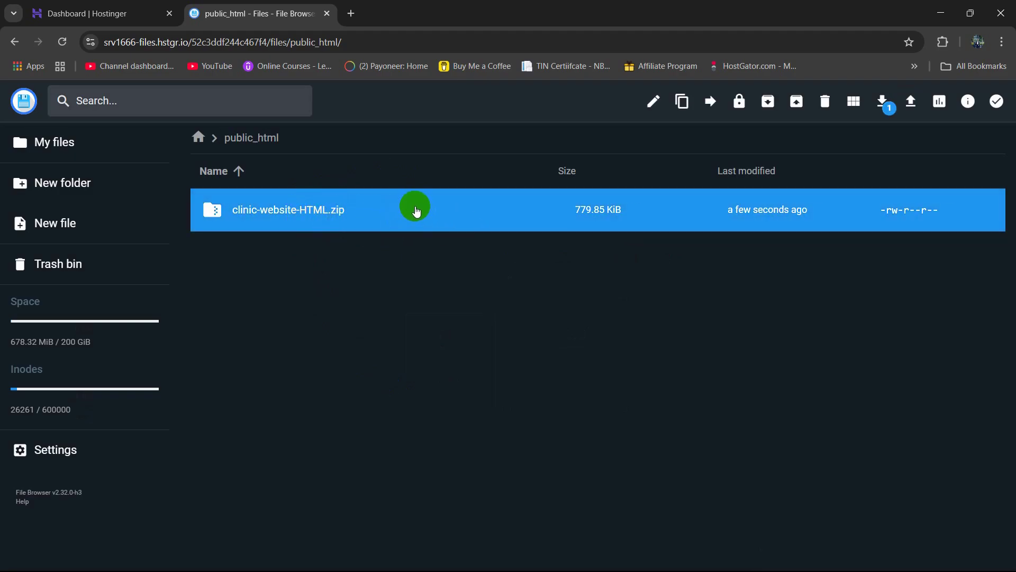
Extract clinic-website-HTML.zip into the destination /files/public_html/.
right_click(416, 211)
click(475, 392)
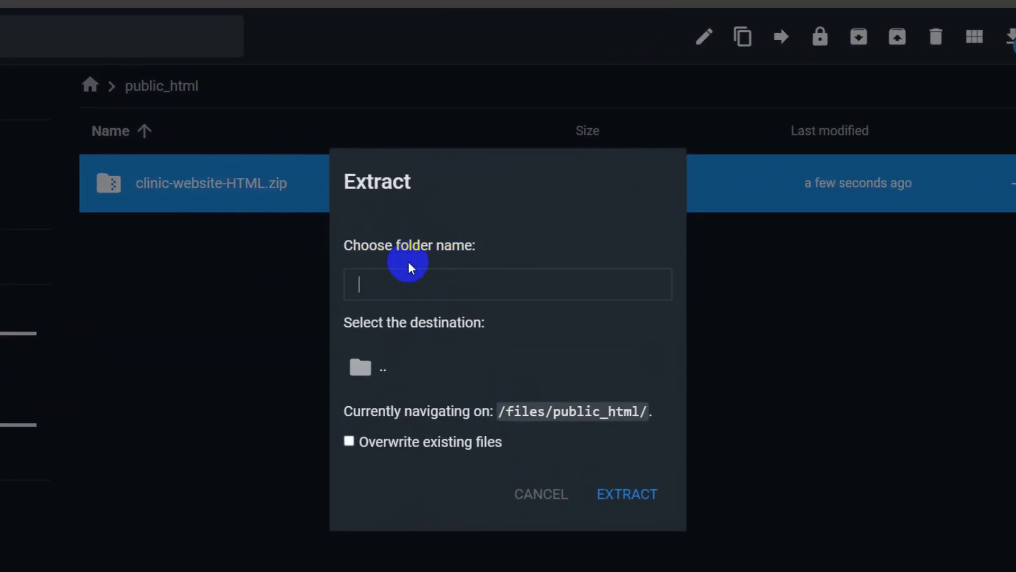
click(385, 283)
text(/)
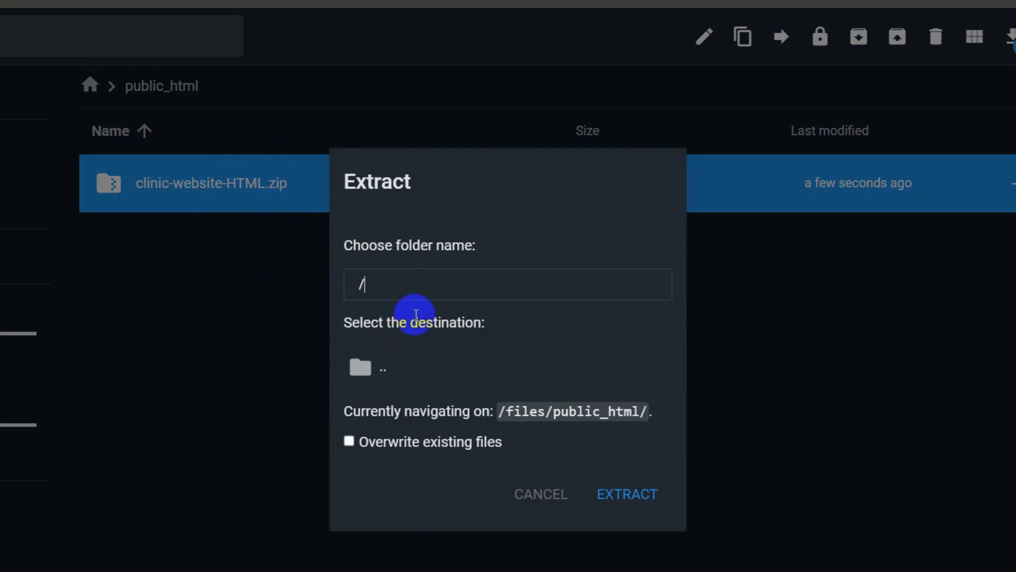
double_click(522, 412)
drag(508, 407, 642, 412)
click(649, 414)
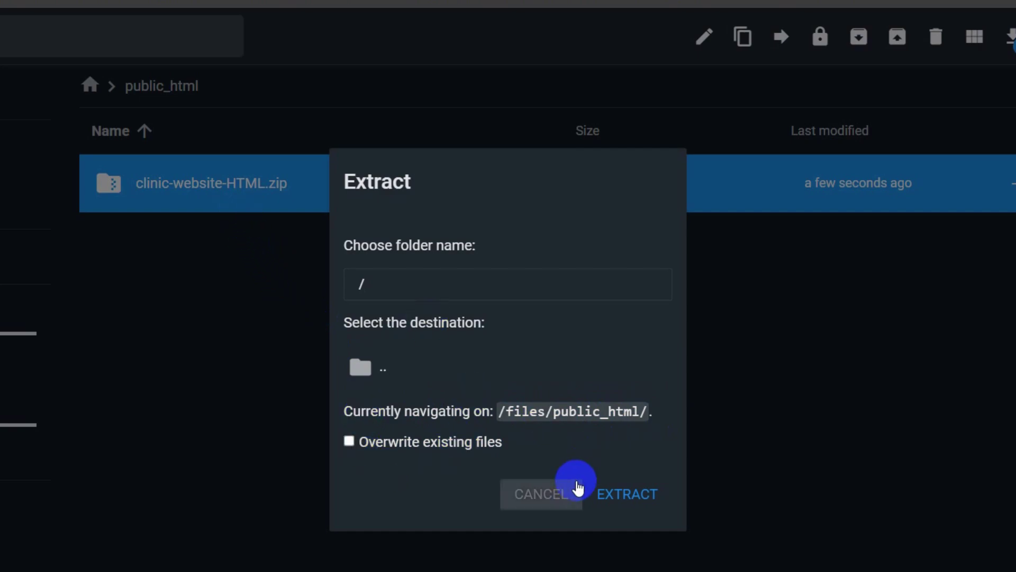
click(638, 494)
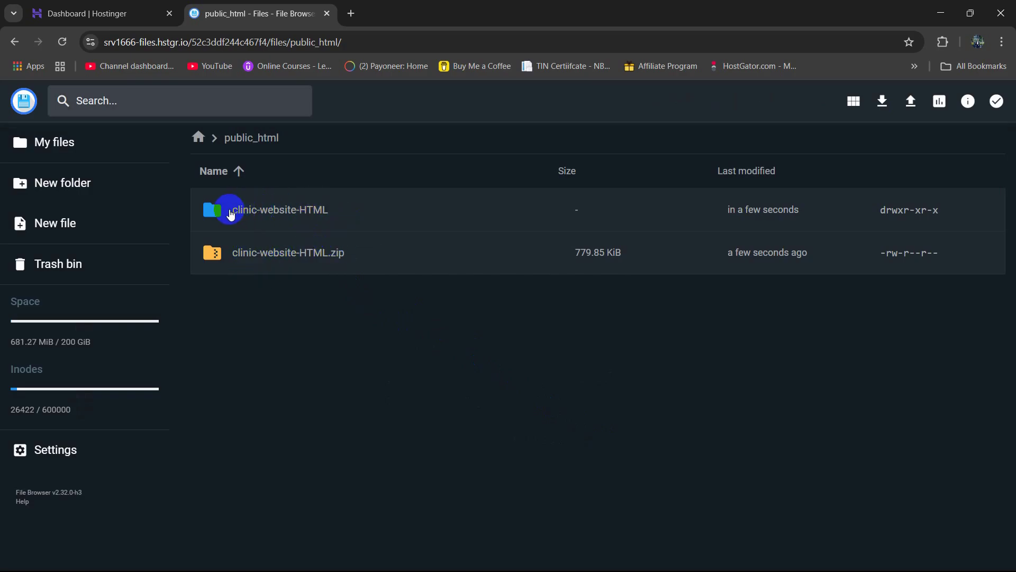
Open the extracted clinic-website-HTML folder and review its contents.
double_click(339, 213)
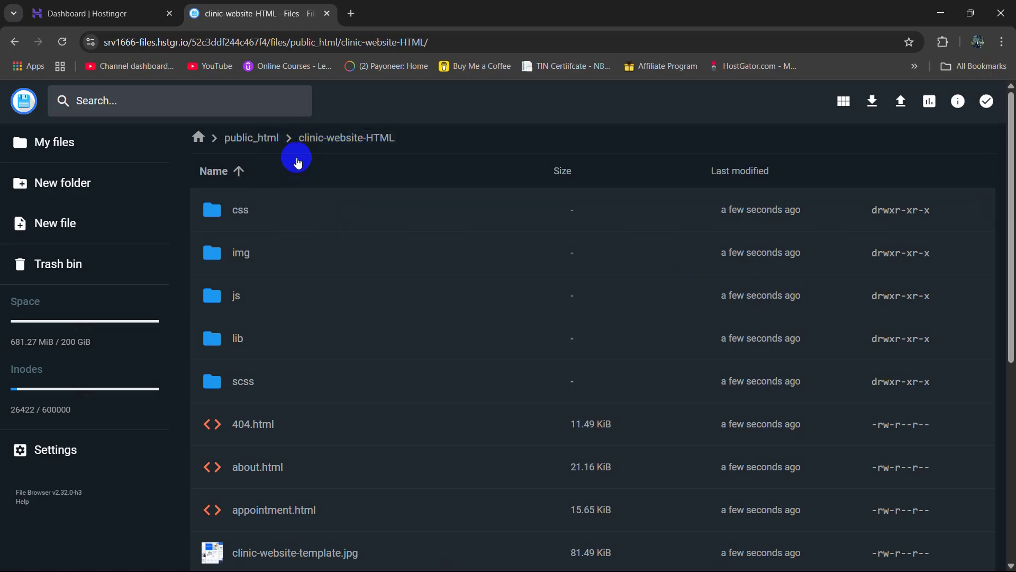
scroll(302, 279, down, 1)
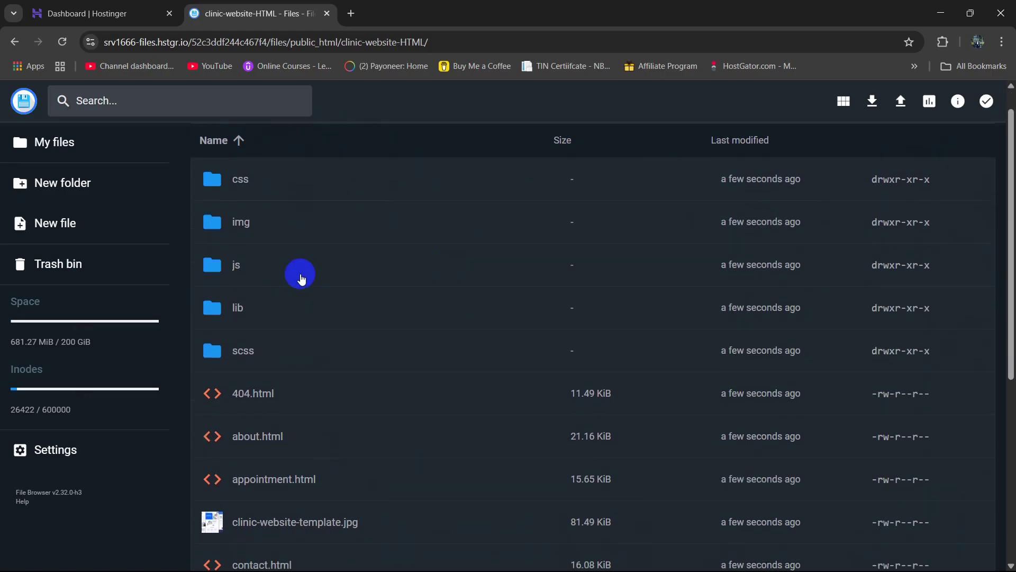
scroll(302, 279, down, 6)
scroll(386, 333, up, 7)
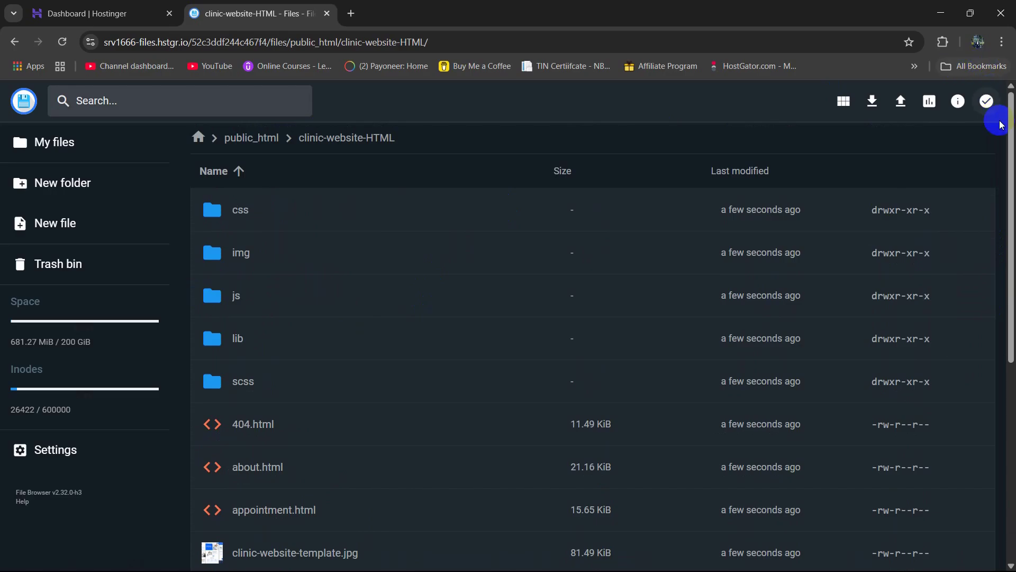
Select all 16 items, from the css, img, js, lib and scss folders to team.html, for moving.
click(987, 105)
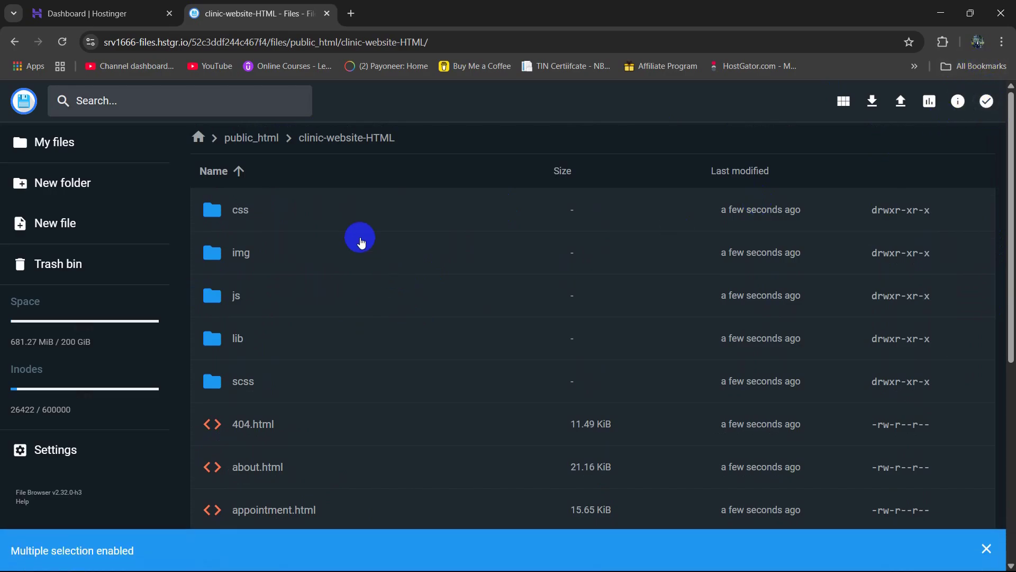
click(346, 217)
click(338, 267)
click(330, 302)
click(315, 344)
click(306, 379)
scroll(365, 307, down, 3)
click(323, 296)
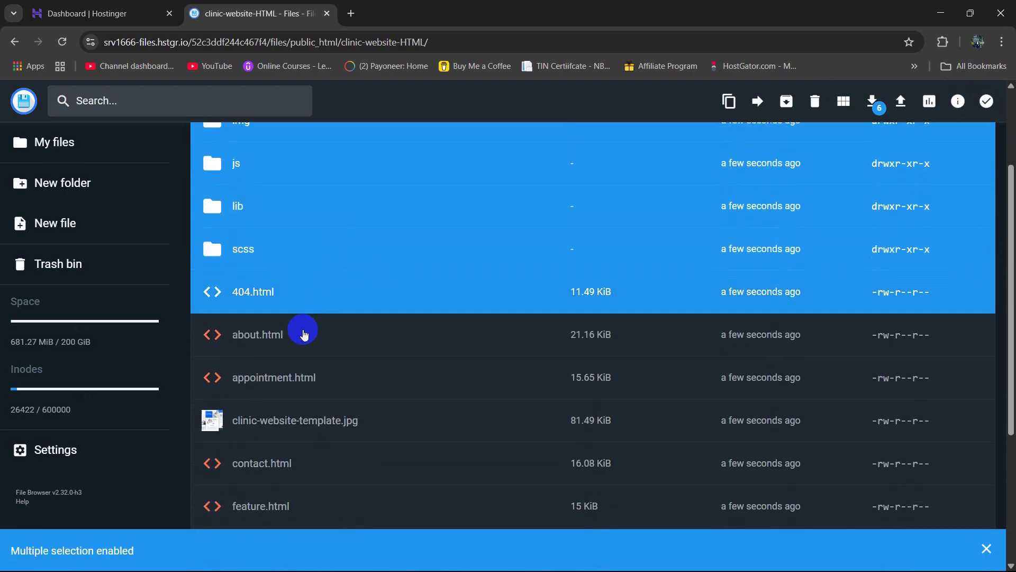
click(299, 334)
click(304, 384)
click(310, 427)
scroll(363, 351, down, 3)
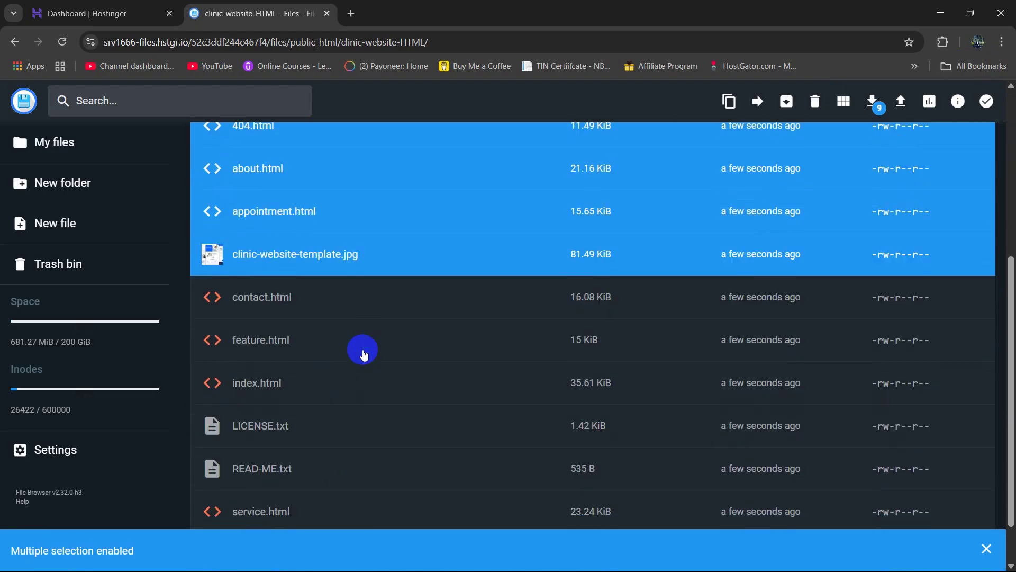
click(347, 287)
click(331, 331)
click(319, 384)
click(311, 422)
scroll(371, 391, down, 1)
click(333, 420)
click(324, 455)
click(306, 492)
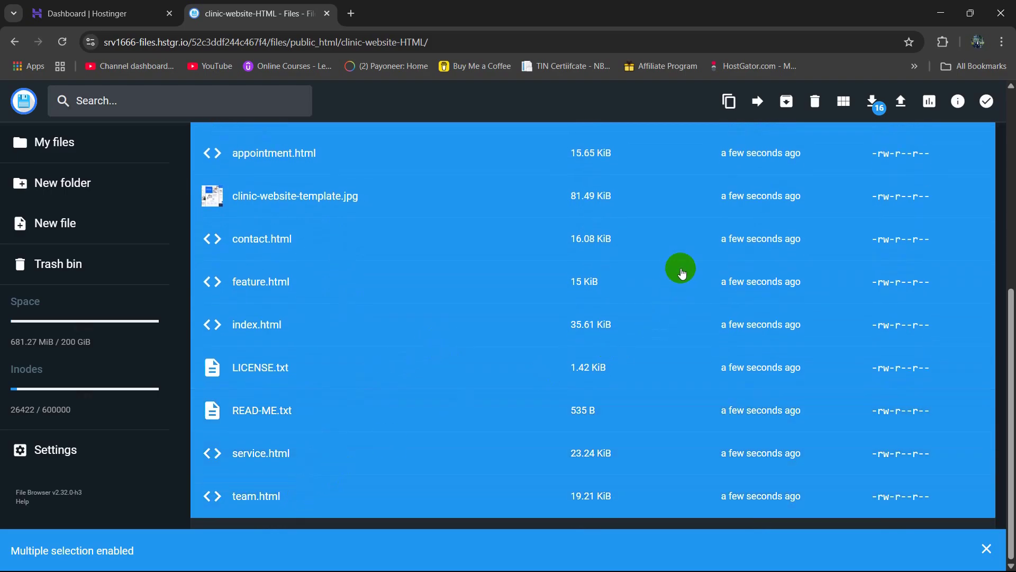
click(759, 102)
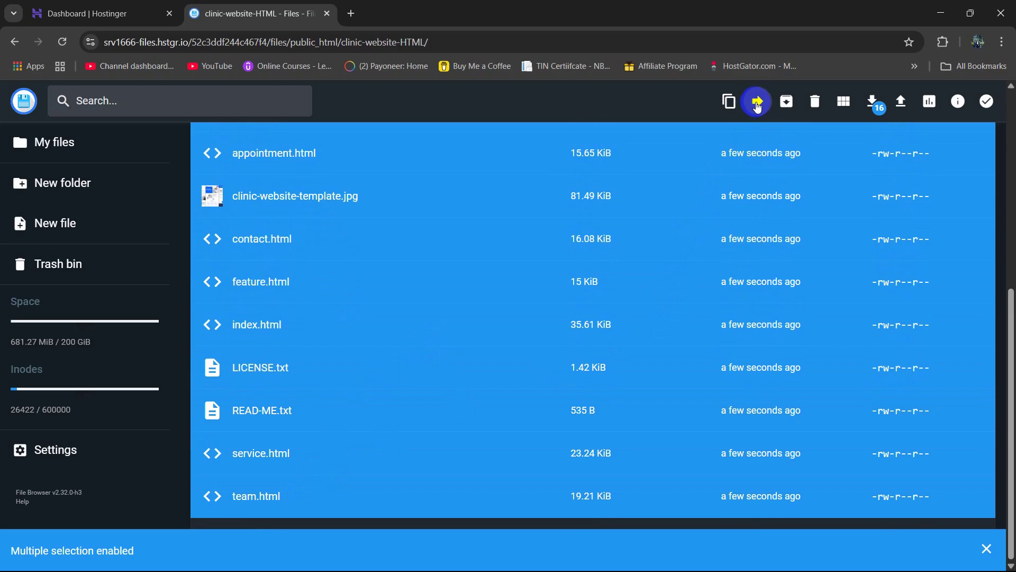
Move the selected site files up into the parent public_html folder, then return home.
click(758, 103)
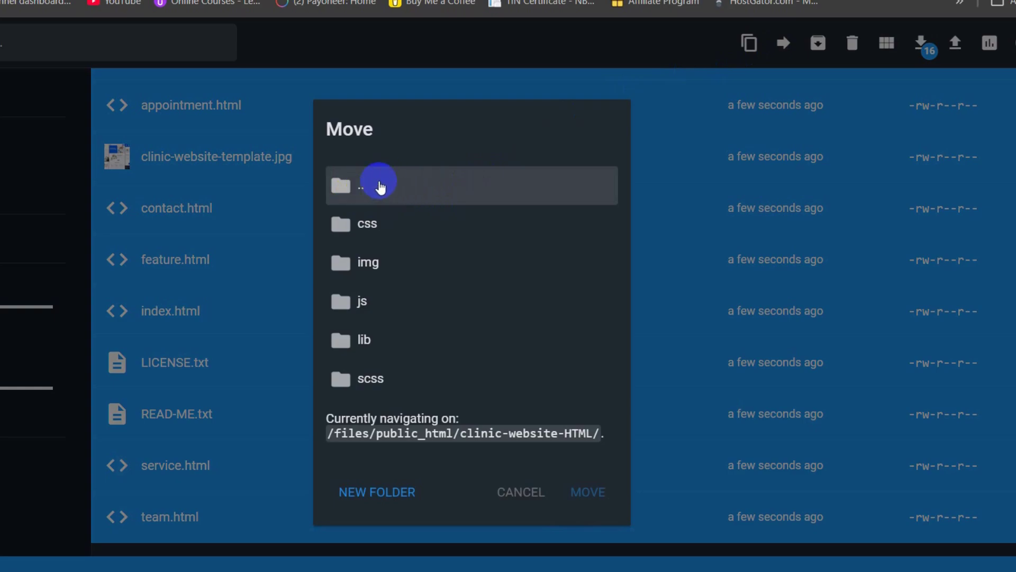
click(365, 184)
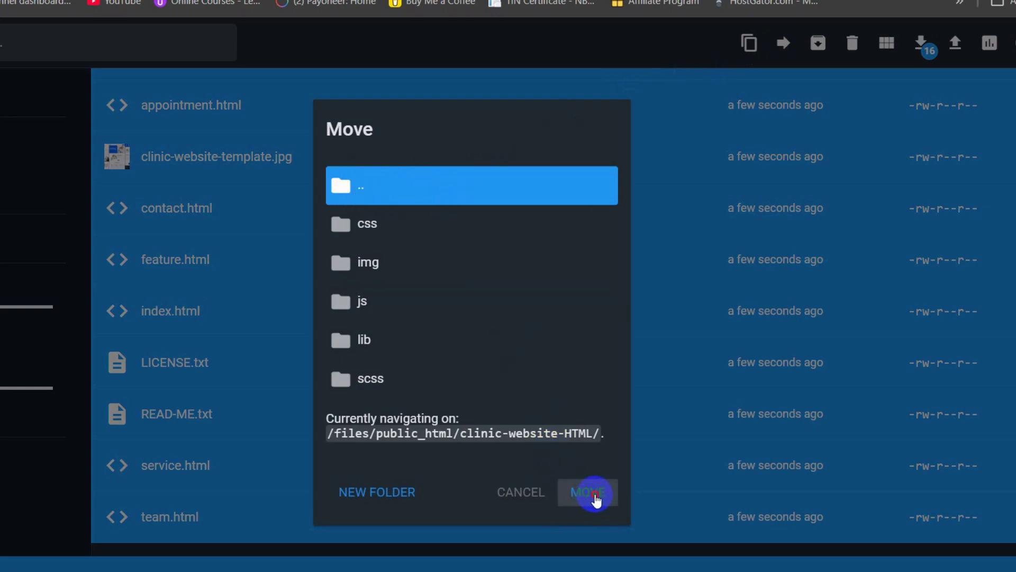
click(596, 497)
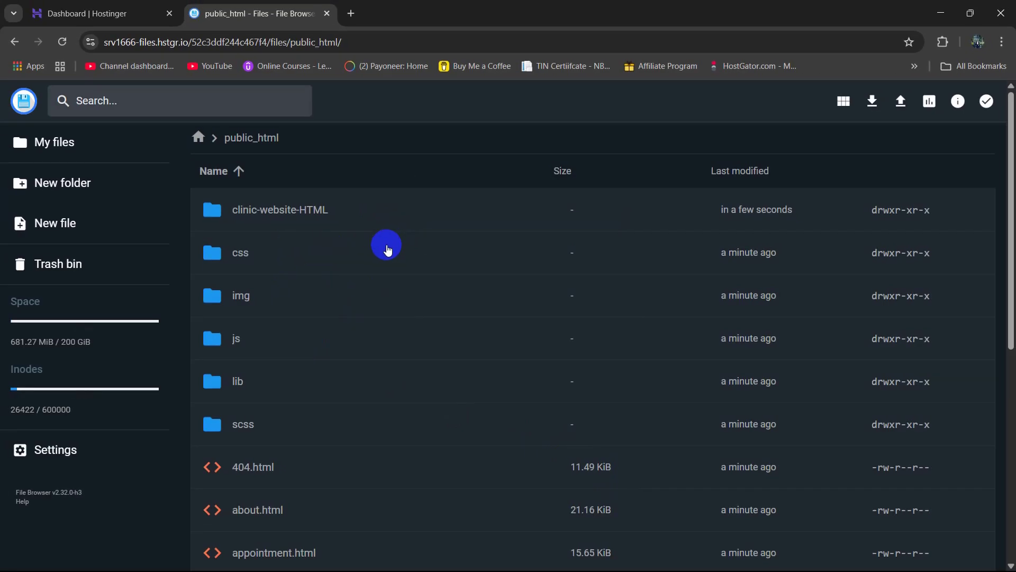
scroll(370, 221, down, 6)
scroll(370, 220, up, 8)
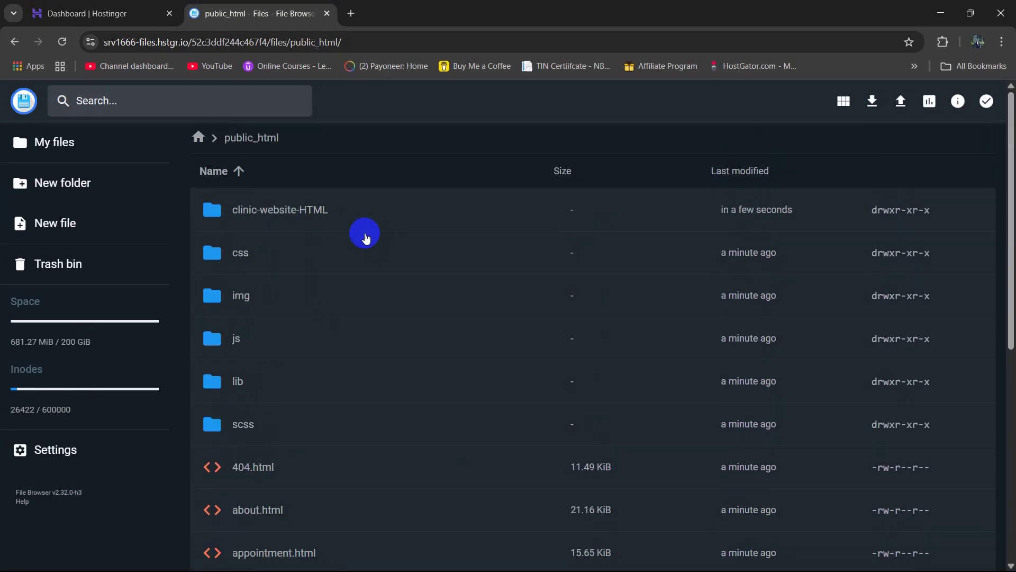
click(199, 137)
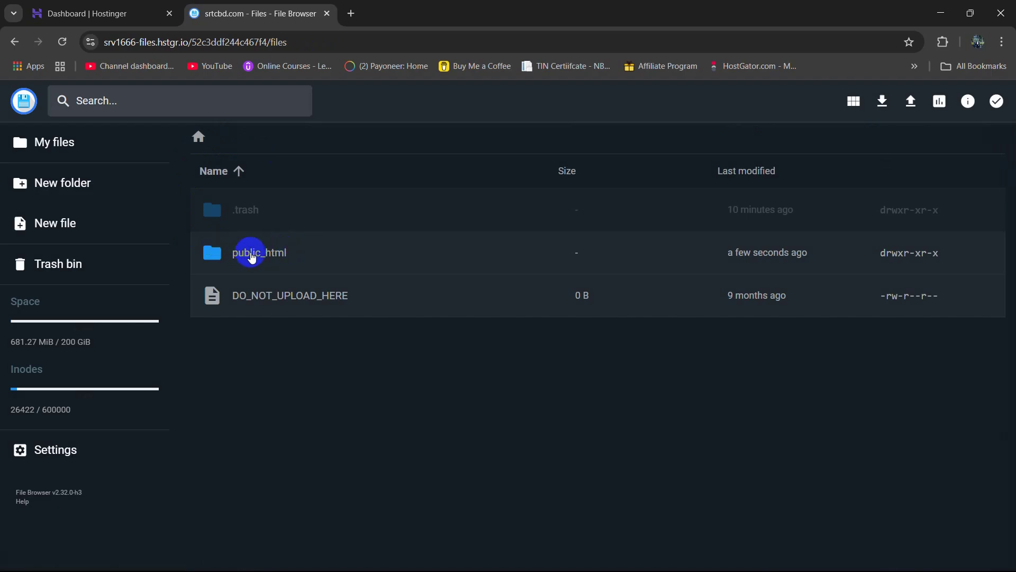
Delete the empty clinic-website-HTML folder from public_html, skipping the trash bin.
double_click(319, 247)
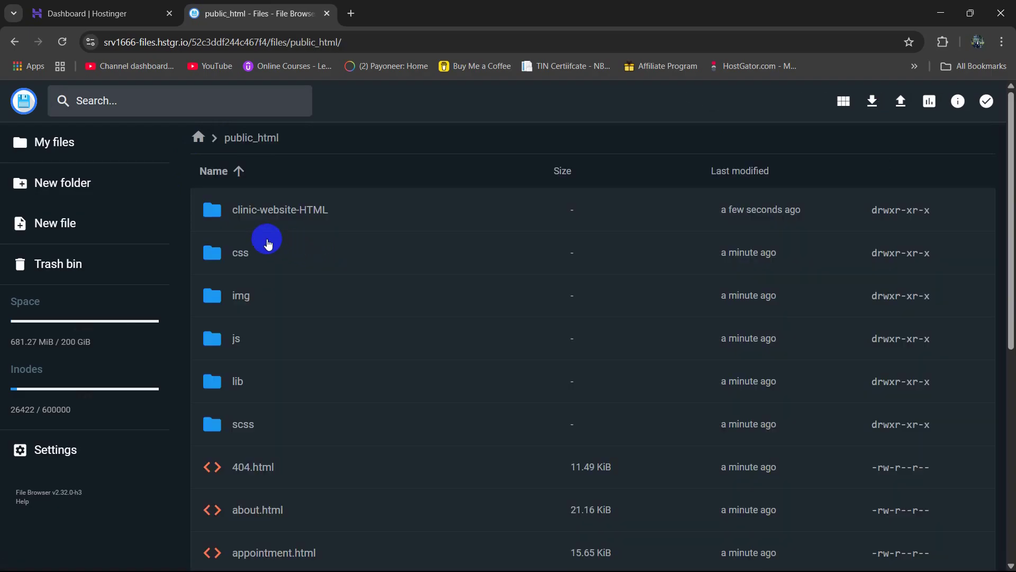
scroll(356, 287, down, 7)
scroll(357, 289, up, 7)
click(356, 210)
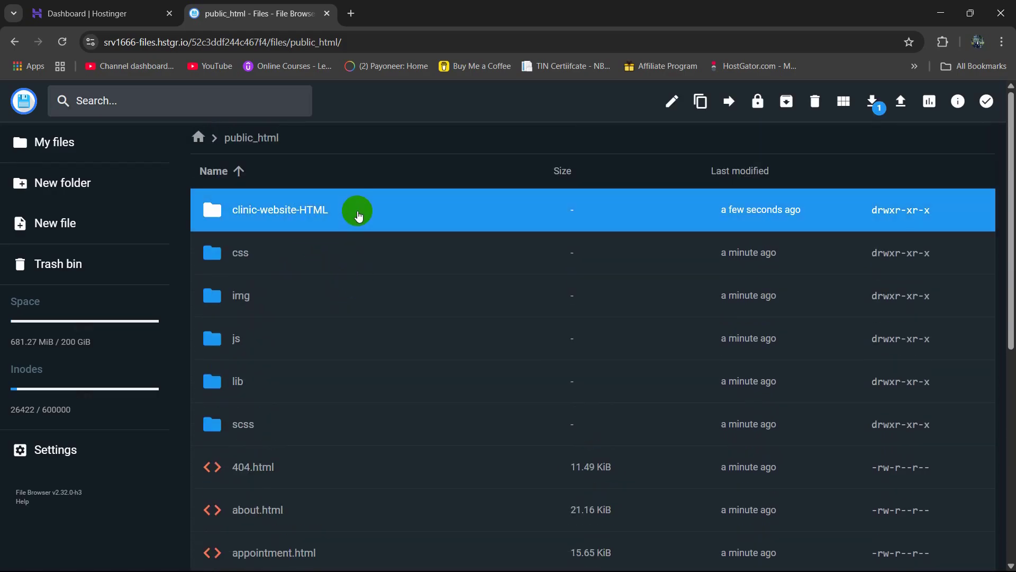
right_click(359, 212)
click(415, 423)
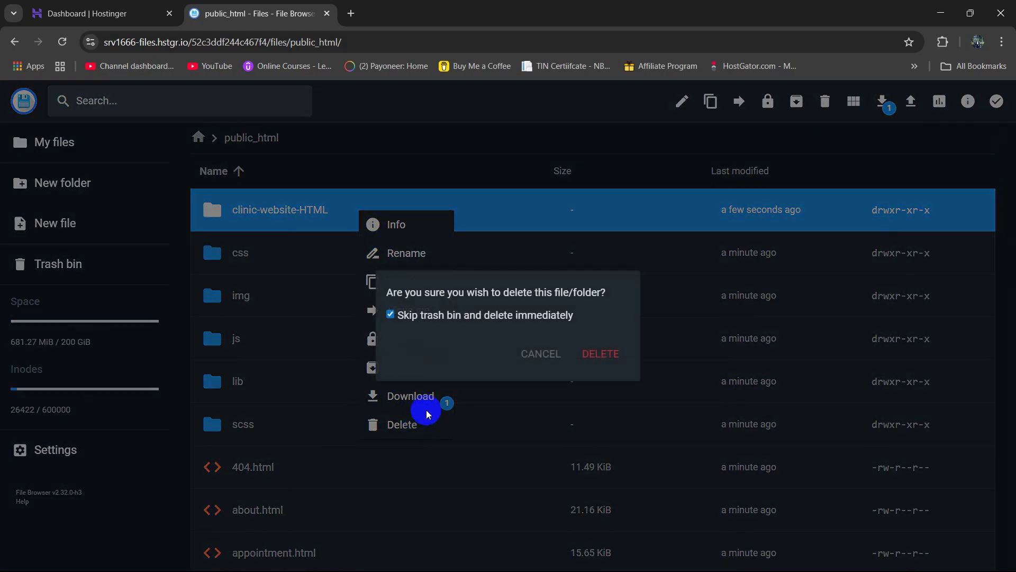
click(600, 340)
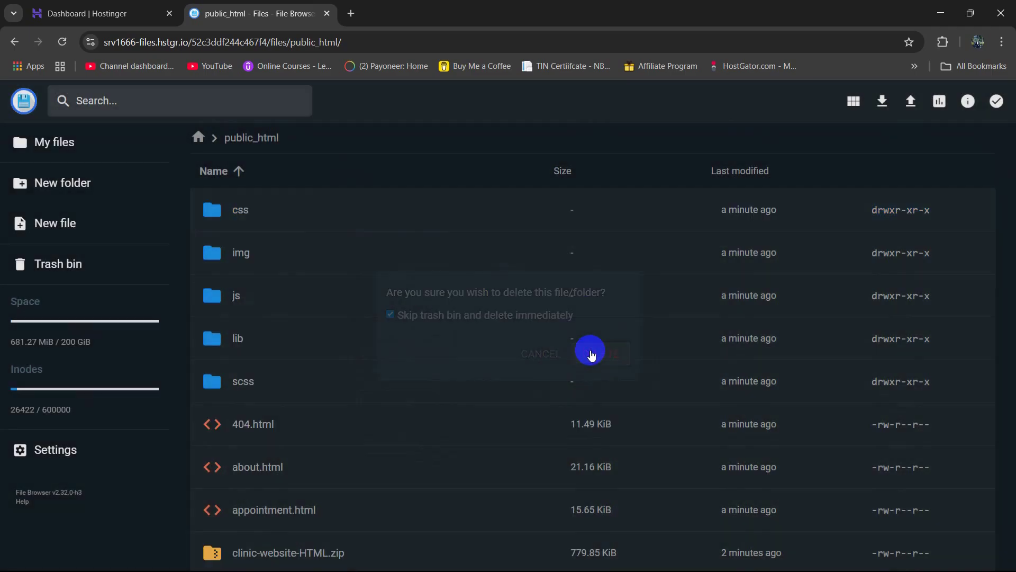
scroll(508, 261, down, 5)
Permanently delete clinic-website-HTML.zip from public_html and return to the Hostinger dashboard.
click(364, 200)
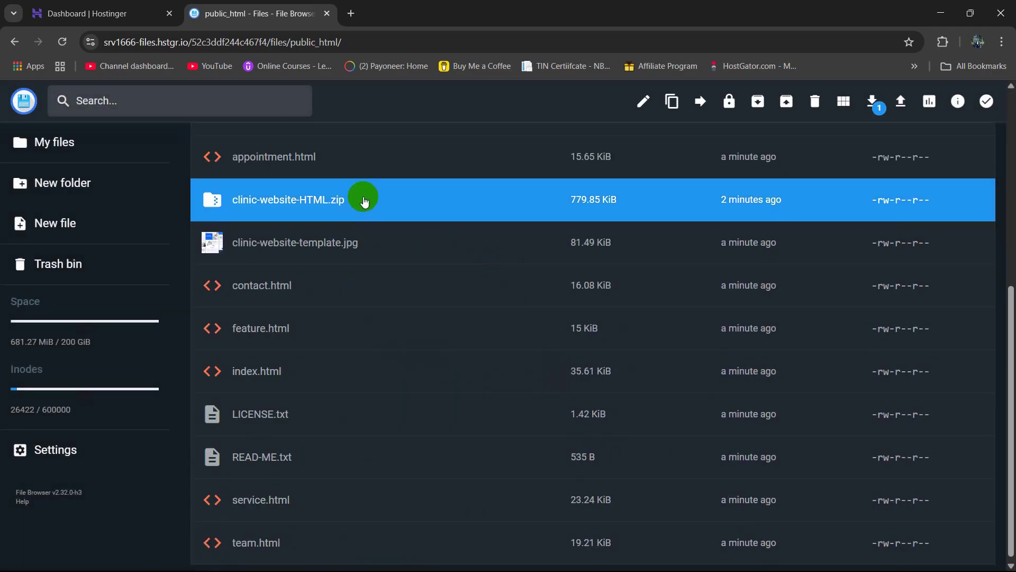
right_click(364, 199)
click(431, 439)
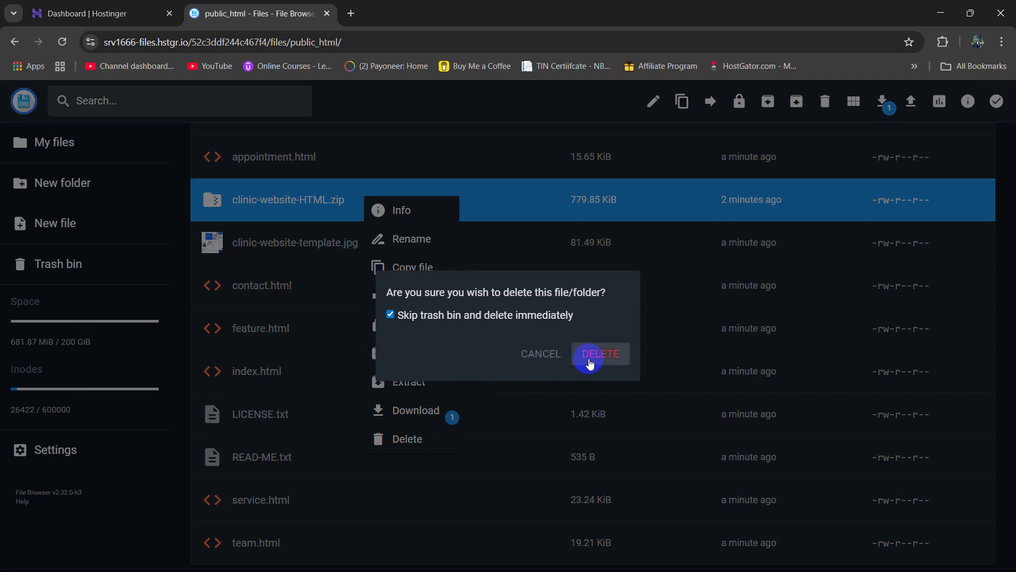
click(586, 355)
scroll(593, 387, up, 6)
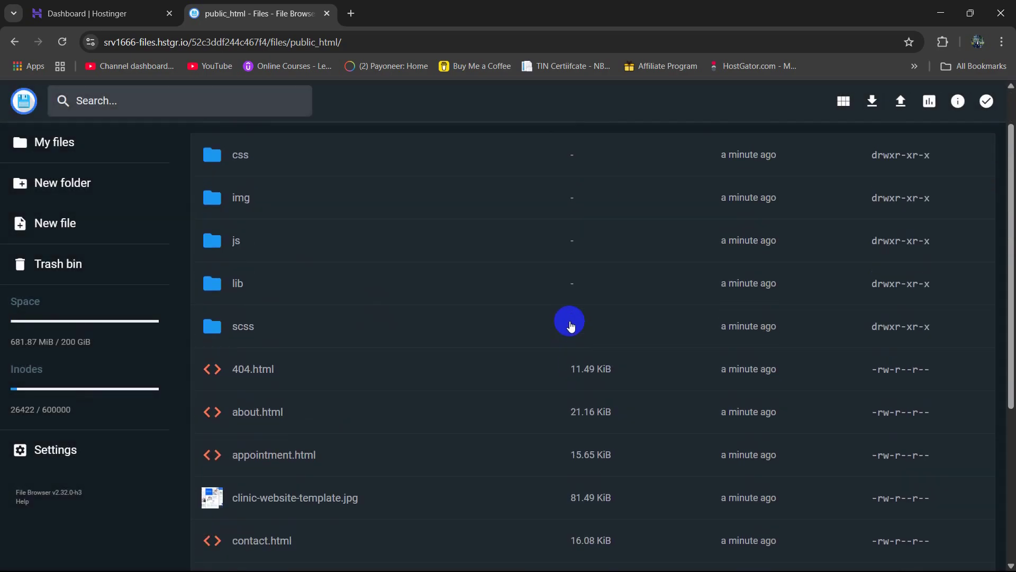
scroll(567, 322, down, 5)
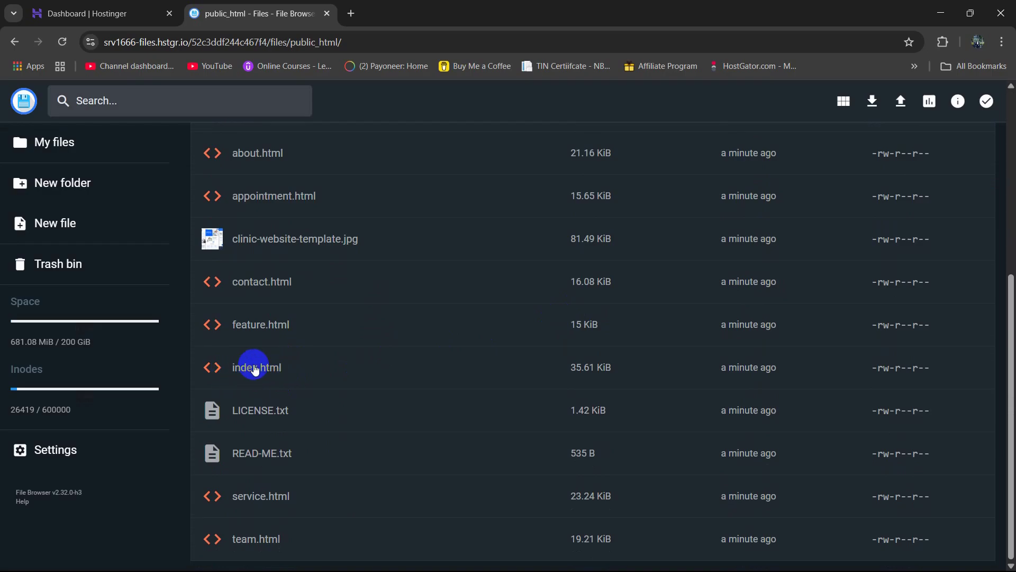
scroll(340, 334, up, 6)
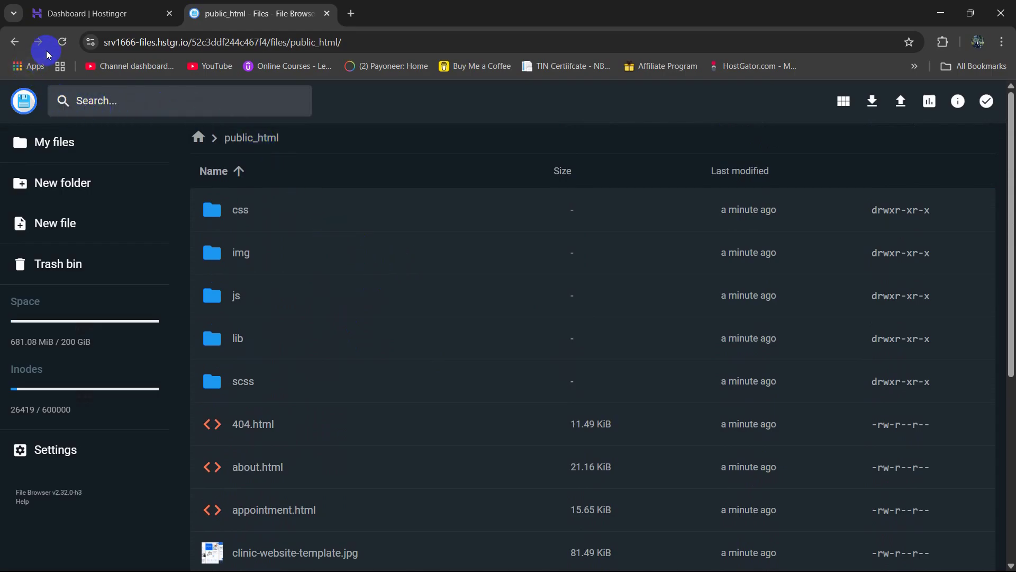
click(53, 11)
Launch the live srtcbd.com clinic website in a new browser tab.
scroll(476, 275, down, 4)
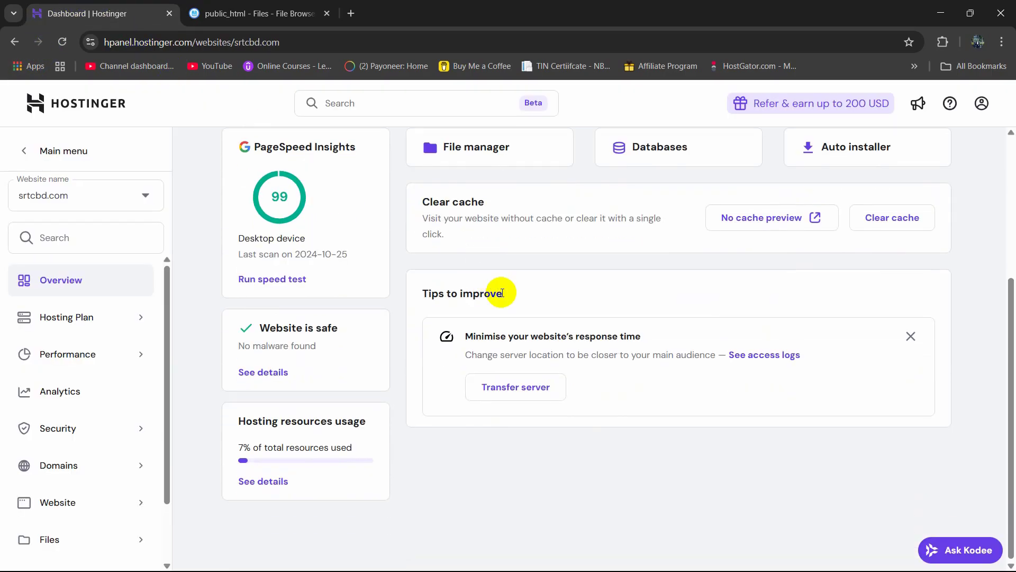
scroll(476, 299, up, 4)
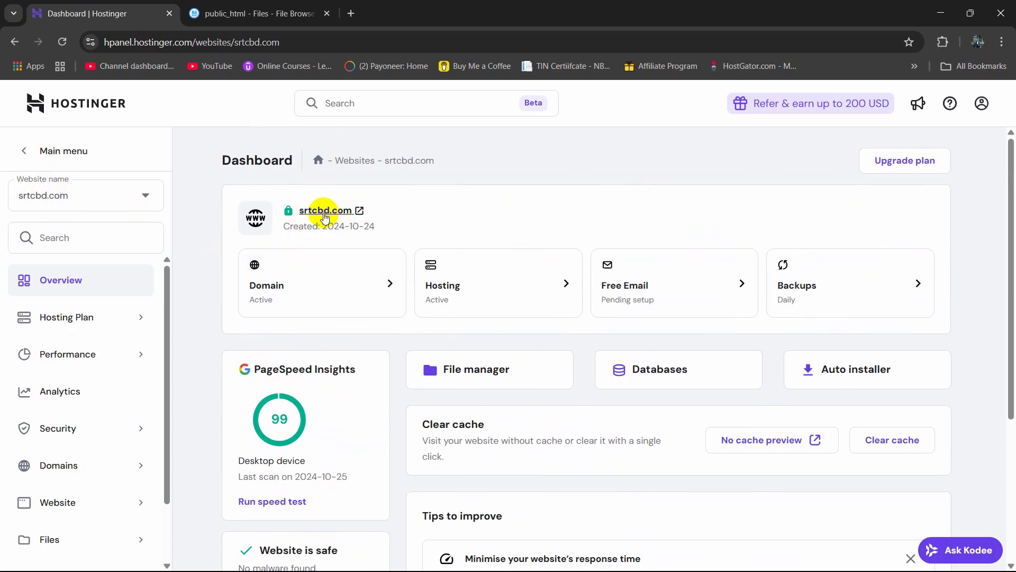
click(359, 212)
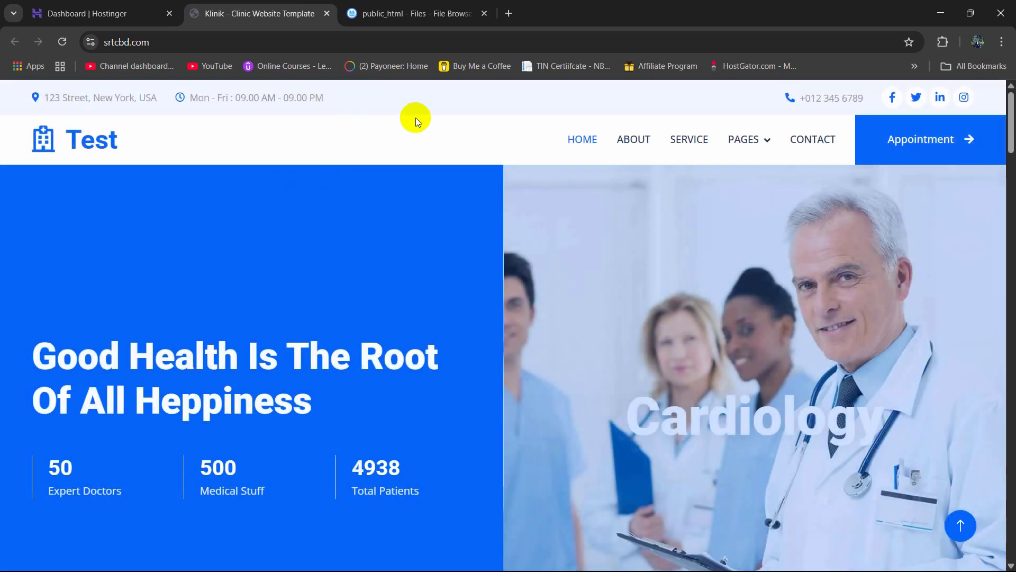
scroll(451, 211, down, 12)
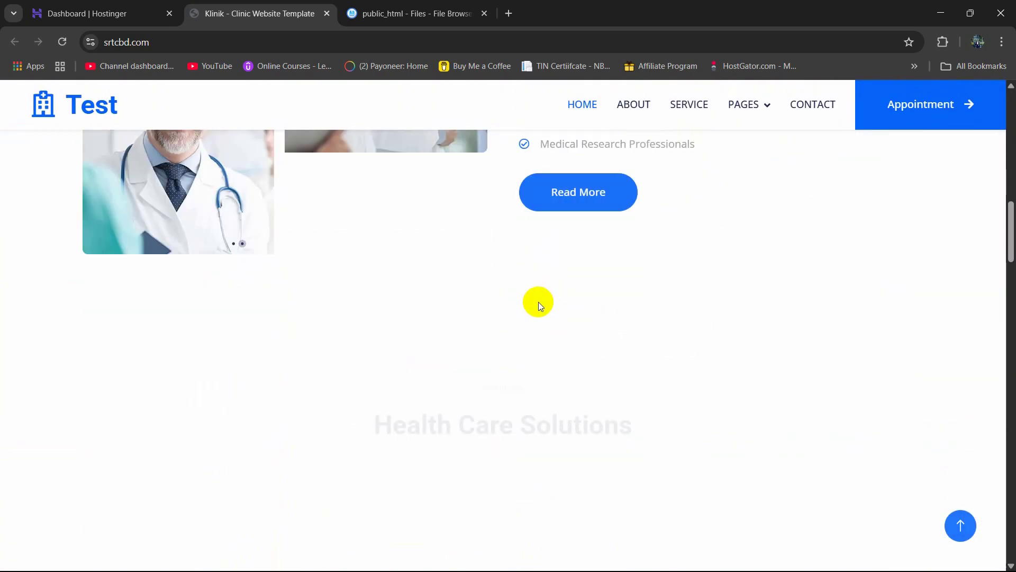
scroll(539, 301, down, 15)
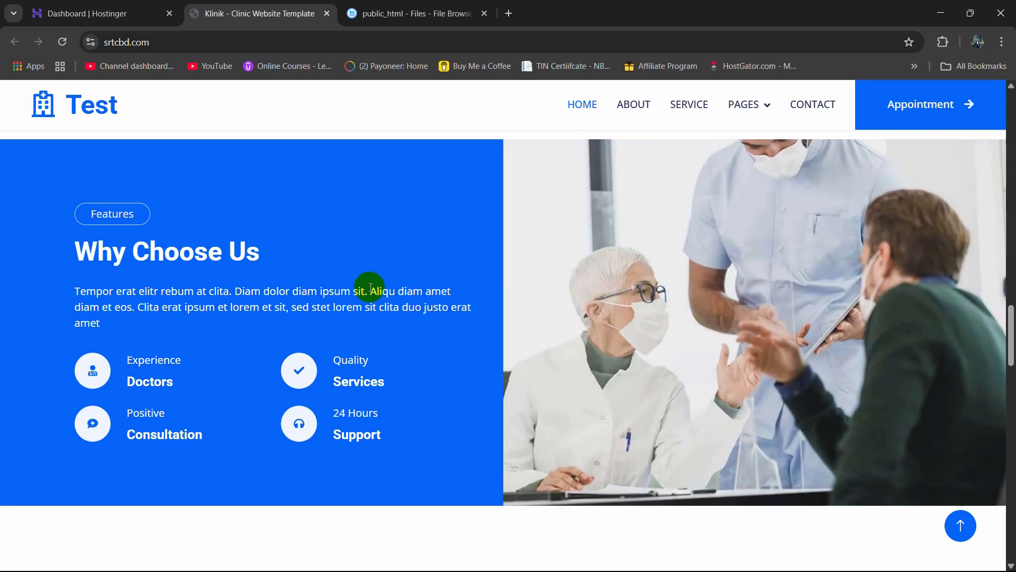
scroll(321, 267, down, 5)
scroll(235, 199, up, 5)
click(87, 14)
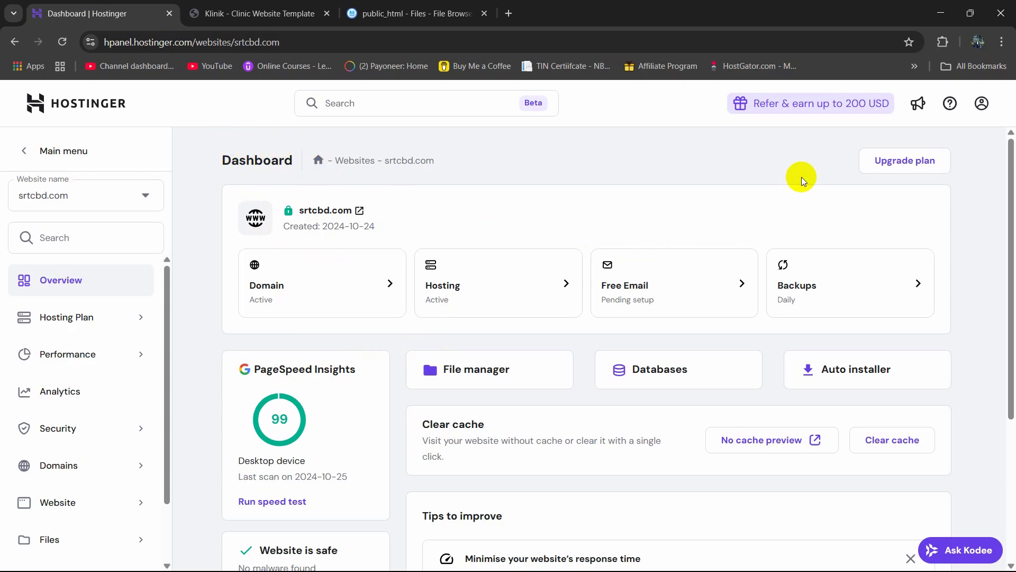
scroll(961, 269, down, 4)
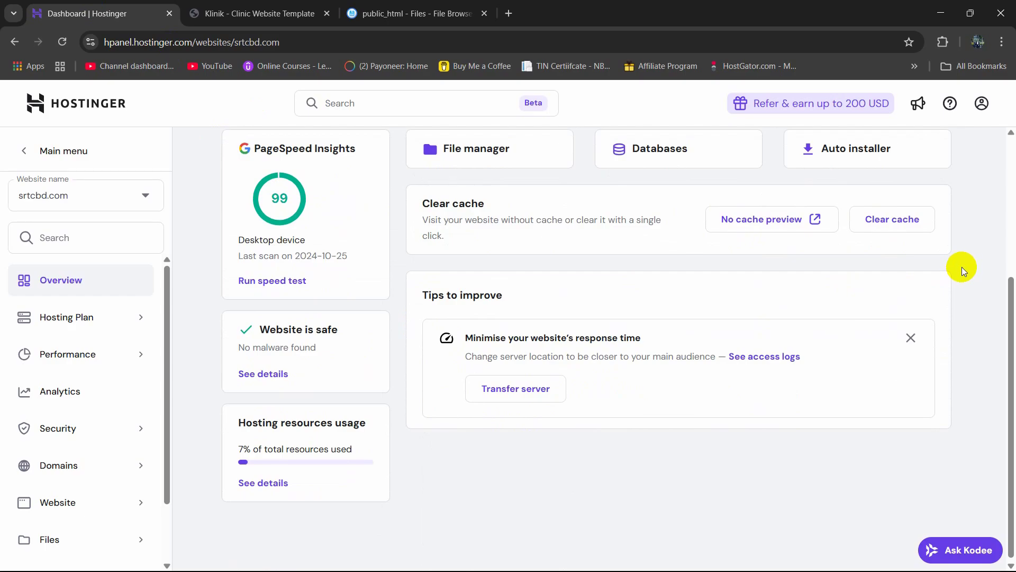
scroll(961, 267, up, 4)
click(259, 13)
scroll(497, 274, down, 18)
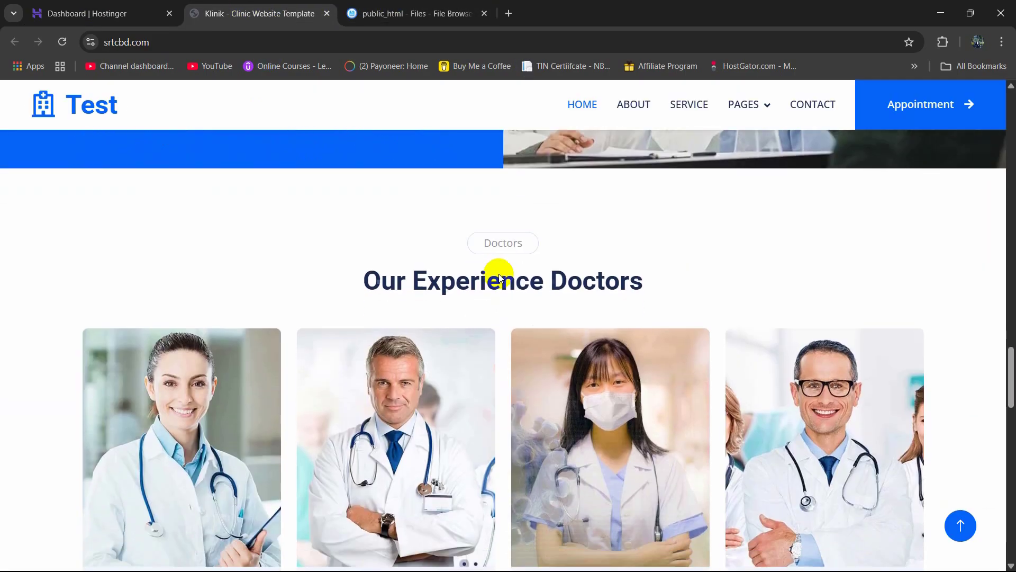